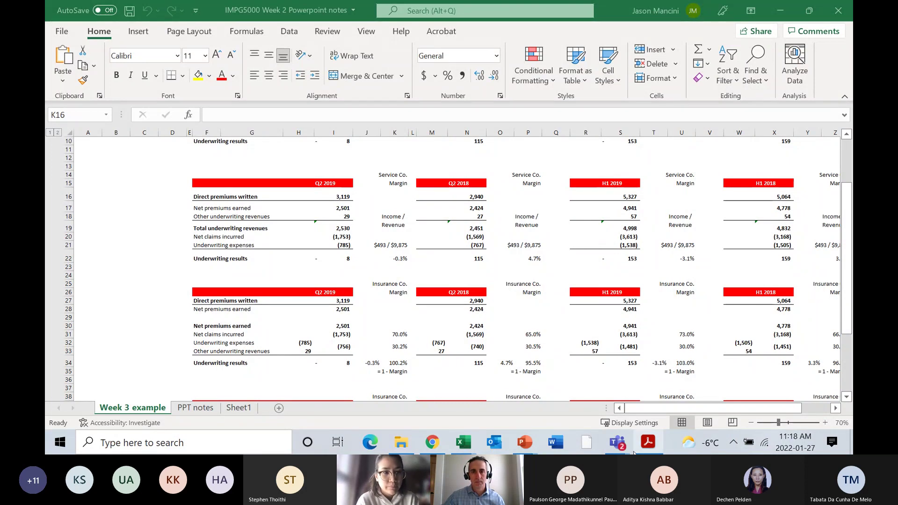
Step: Examine the Q2 2019 Insurance Co. COR table in rows 38 to 53 at 110% zoom
mouse_move(620, 448)
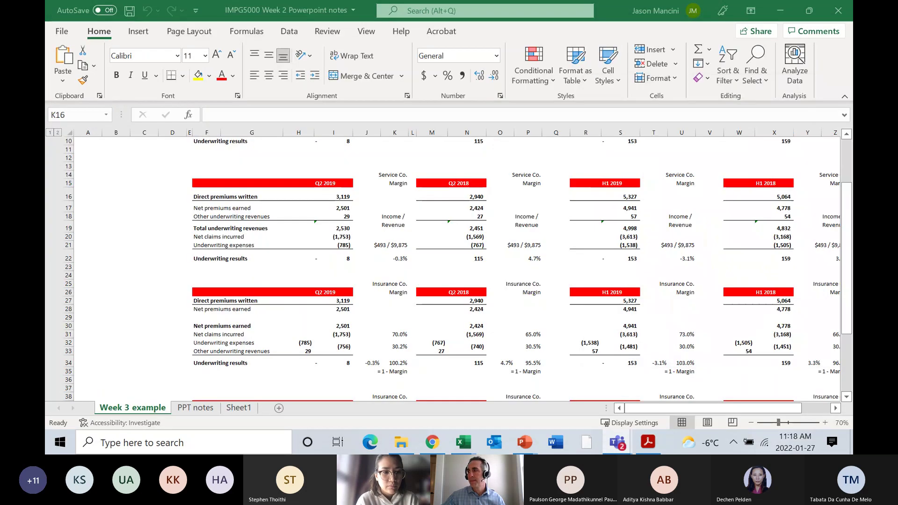
left_click(377, 226)
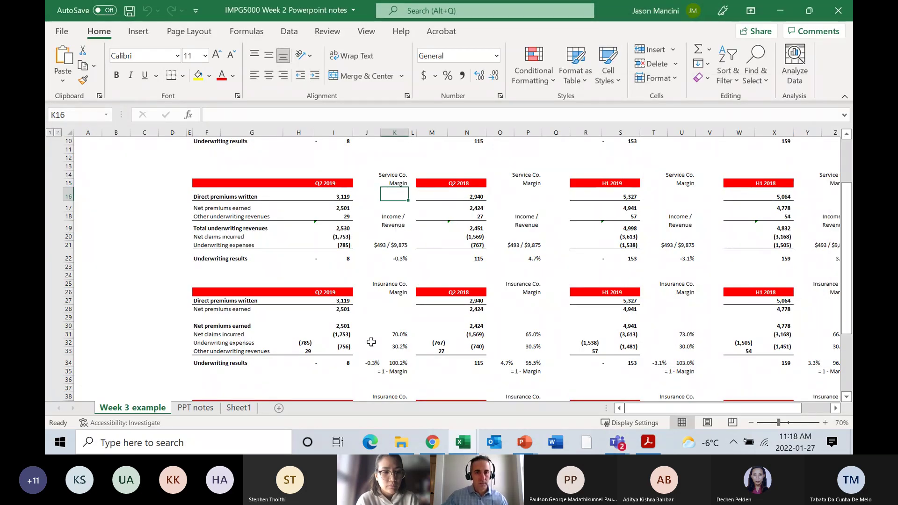
scroll(371, 342, "down", 6)
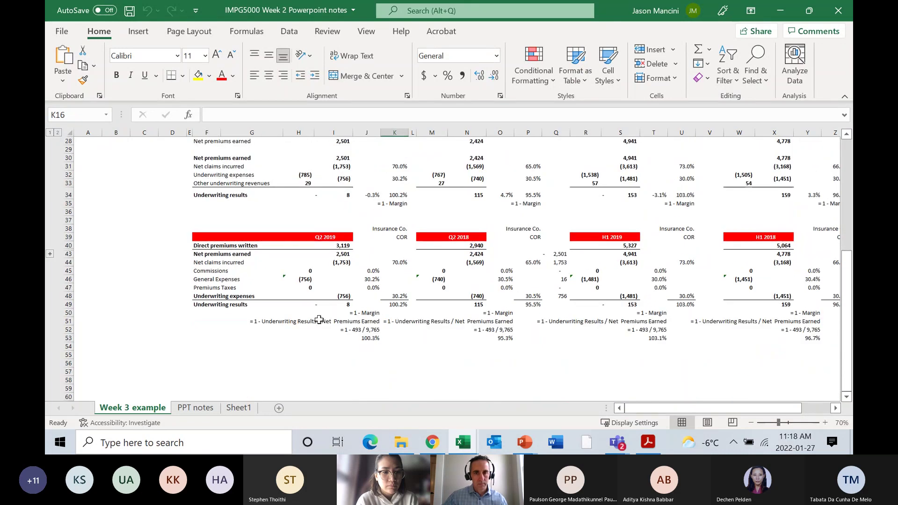
left_click(825, 423)
left_click(825, 422)
left_click(825, 423)
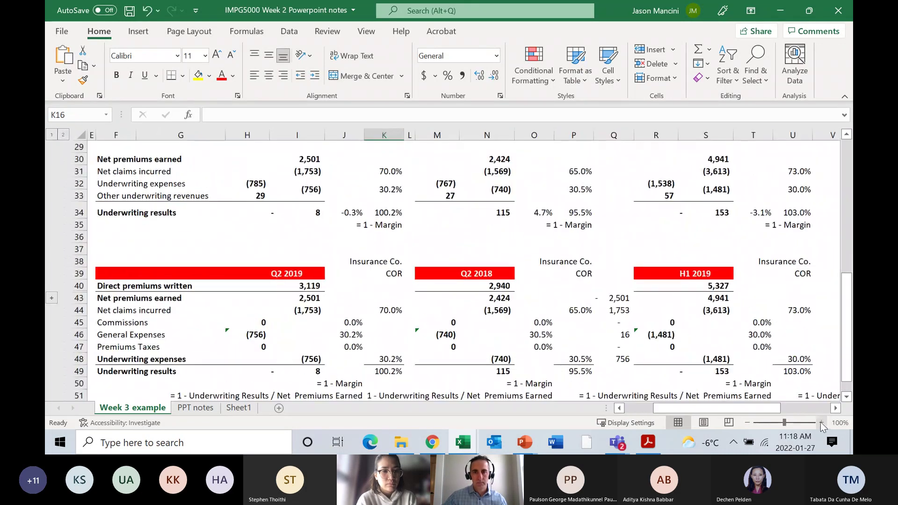
left_click(825, 422)
left_click_drag(733, 408, 690, 408)
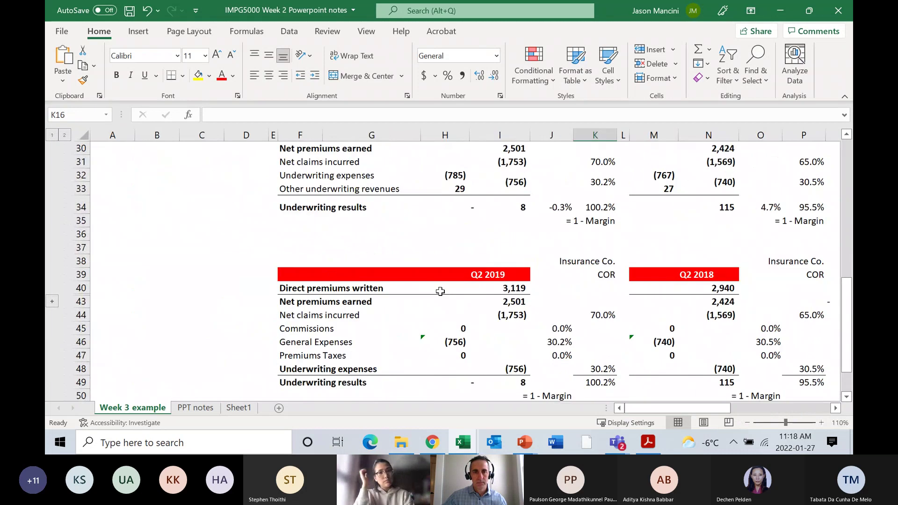
left_click(385, 236)
scroll(384, 237, "down", 1)
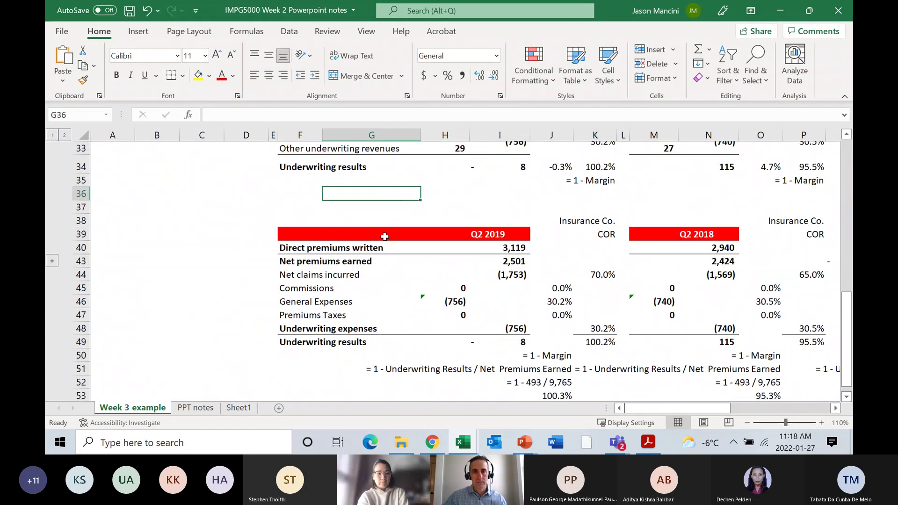
scroll(407, 307, "down", 1)
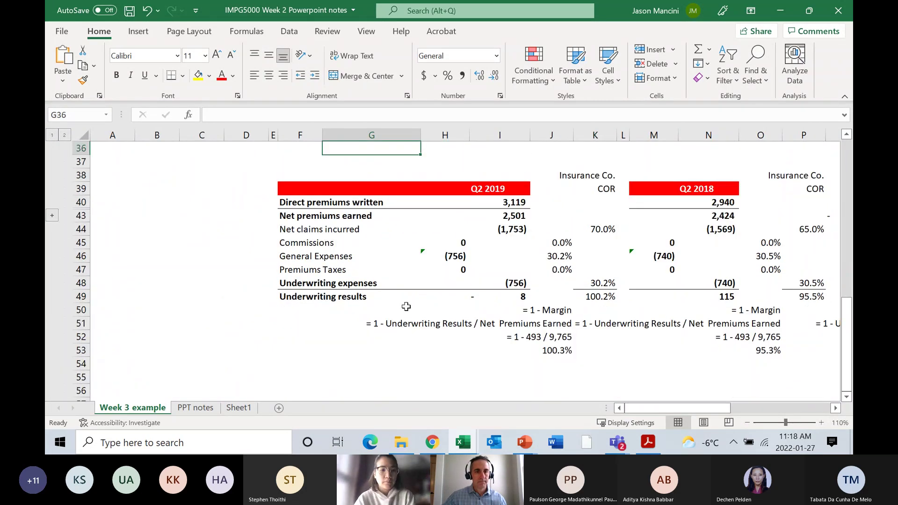
Step: Review the Q2 2019 underwriting tables from the original statement in rows 3 to 10 through the Insurance Co. Margin version
scroll(406, 306, "up", 4)
scroll(406, 306, "up", 2)
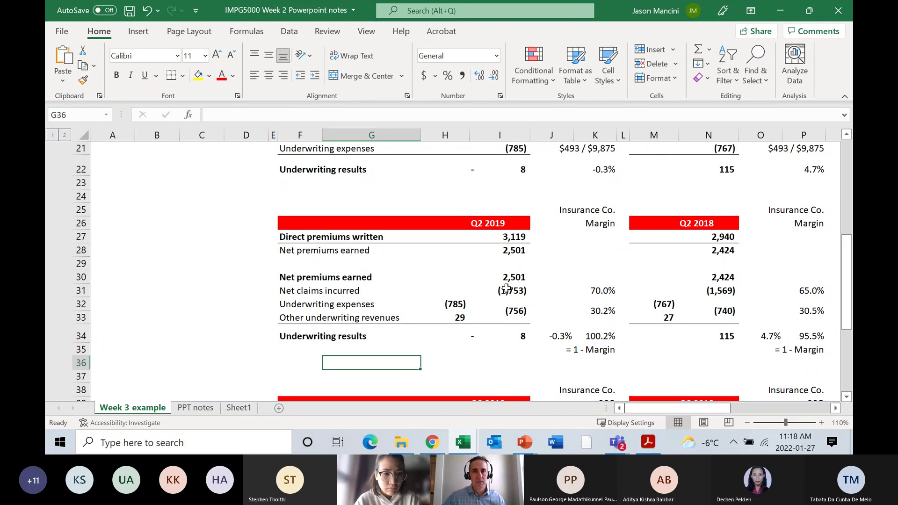
scroll(506, 288, "up", 1)
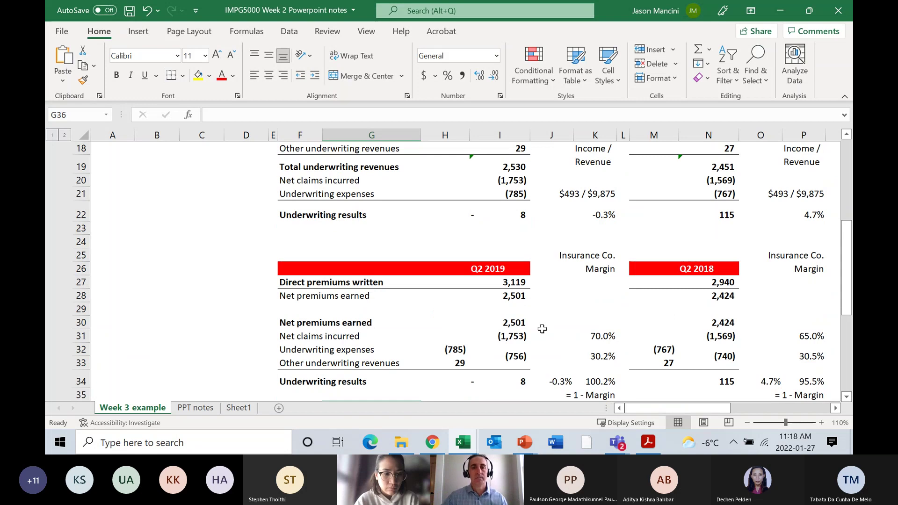
scroll(543, 329, "up", 2)
scroll(542, 327, "up", 4)
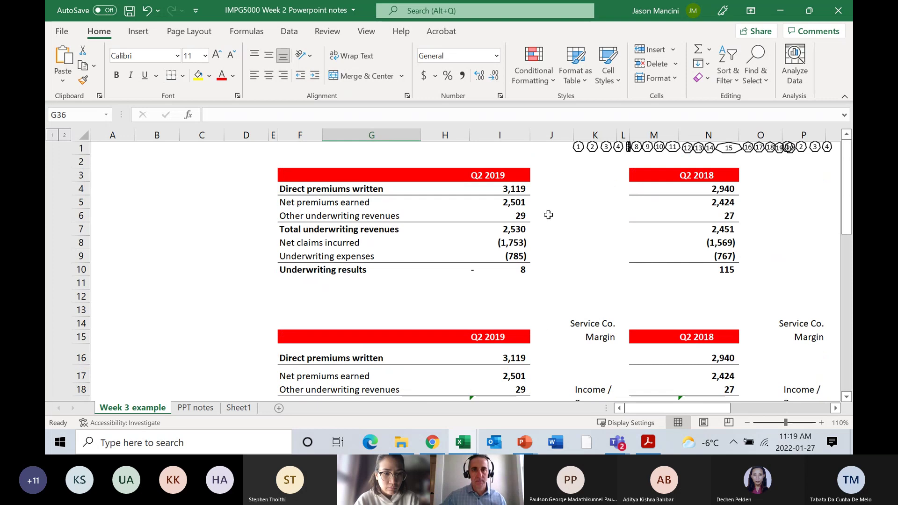
left_click(551, 175)
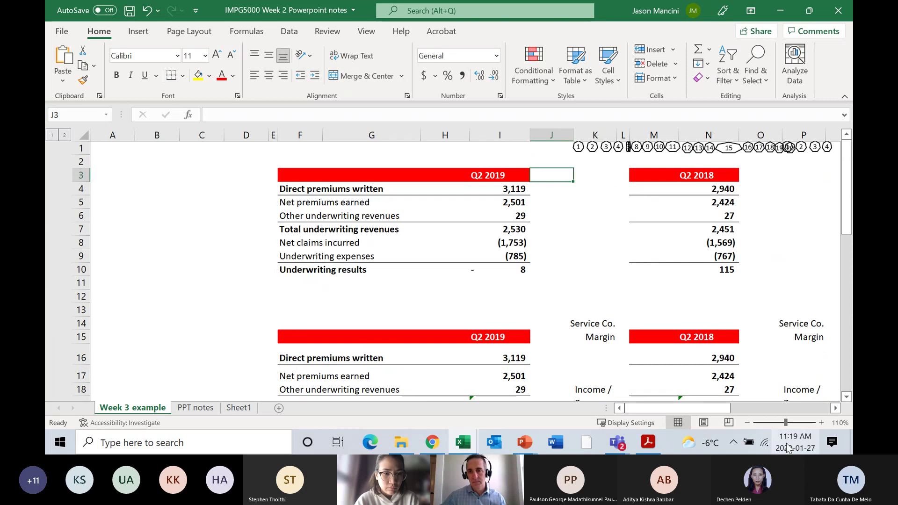
left_click(821, 423)
left_click(821, 422)
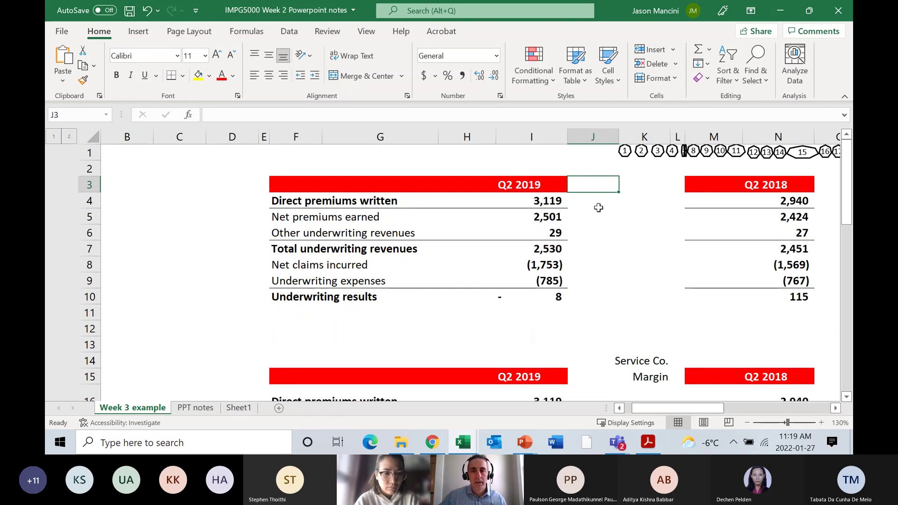
left_click(592, 198)
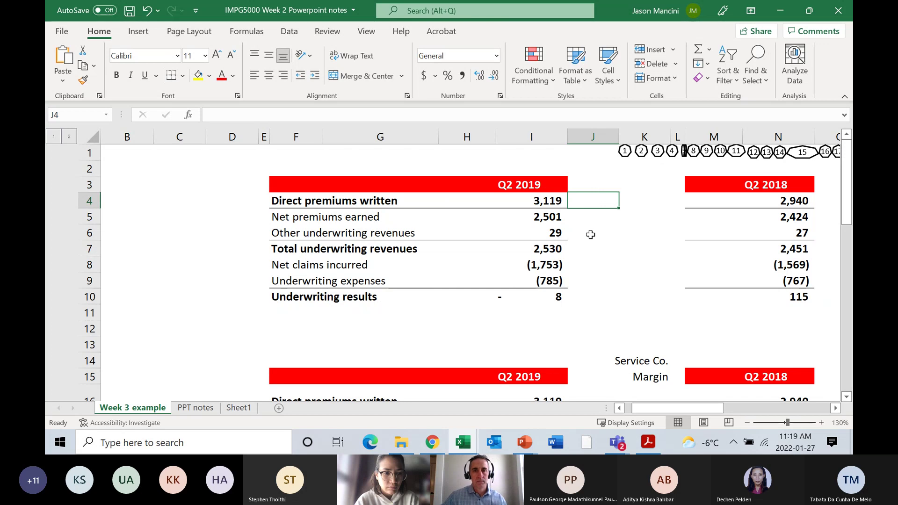
scroll(590, 235, "down", 3)
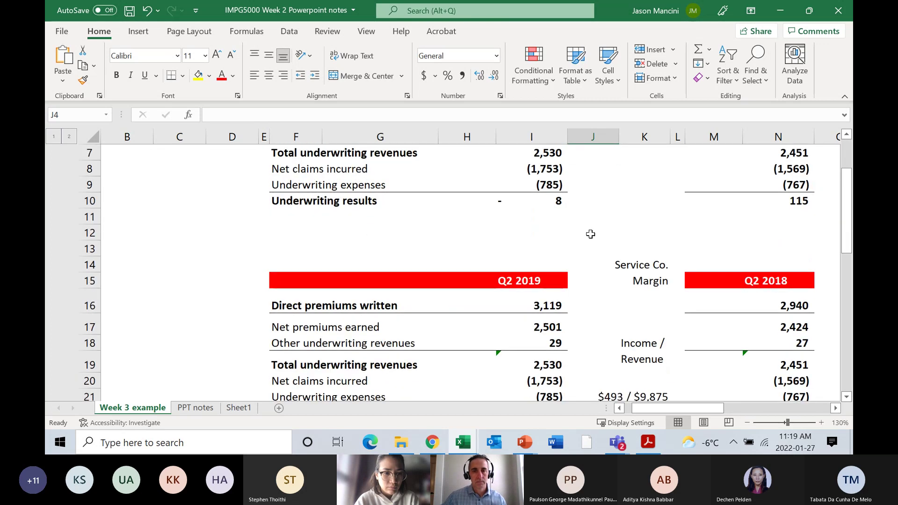
scroll(590, 234, "down", 4)
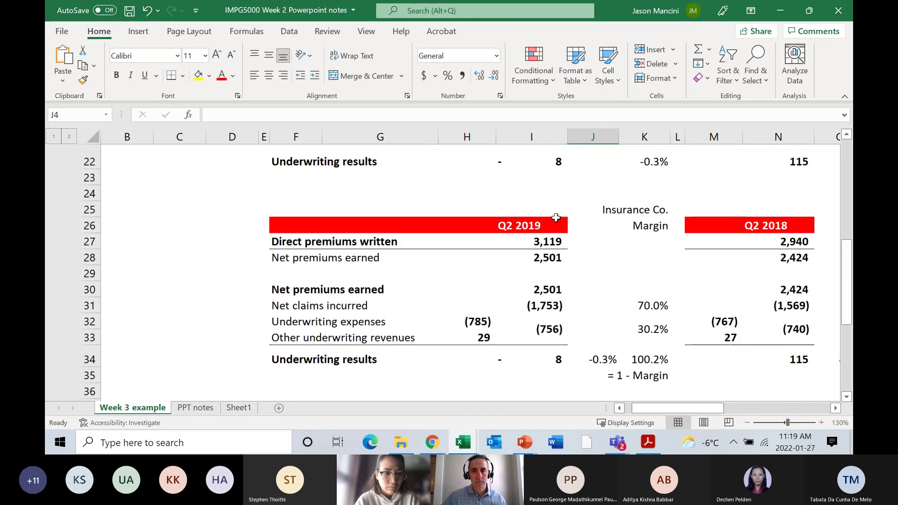
scroll(614, 243, "down", 1)
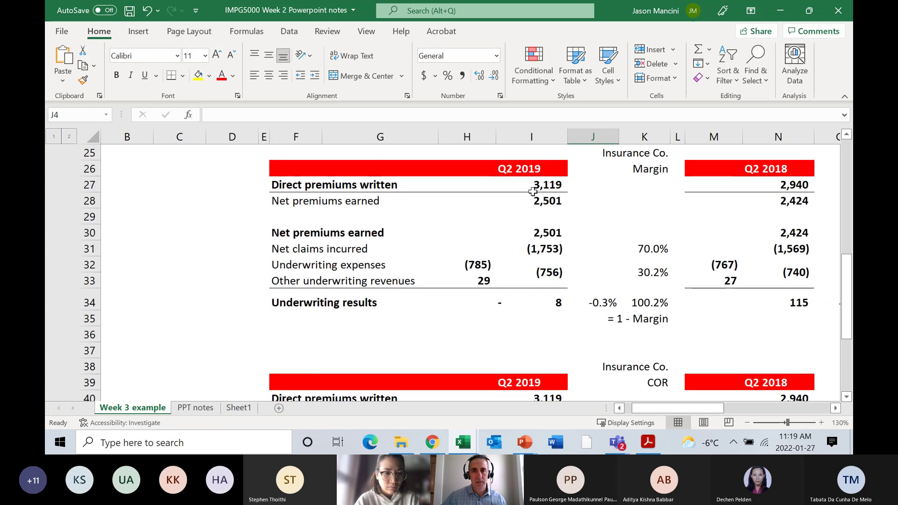
left_click_drag(593, 188, 645, 319)
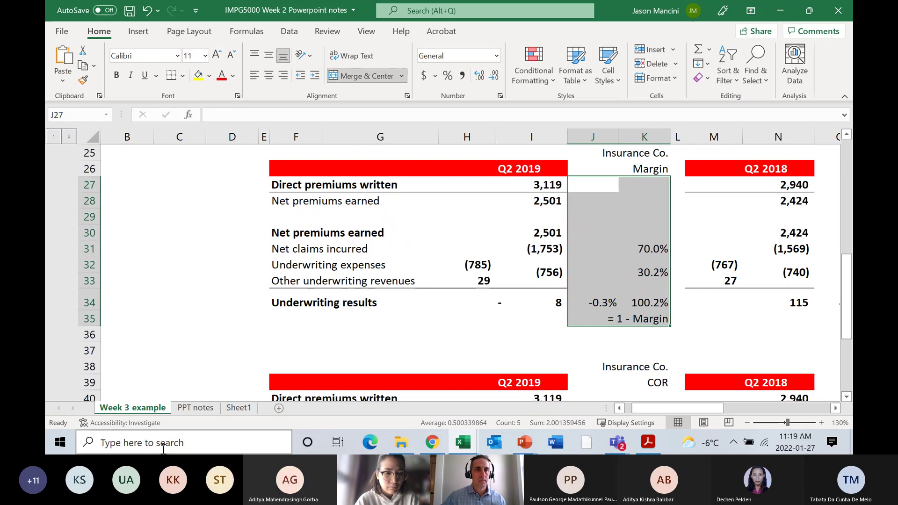
left_click(233, 77)
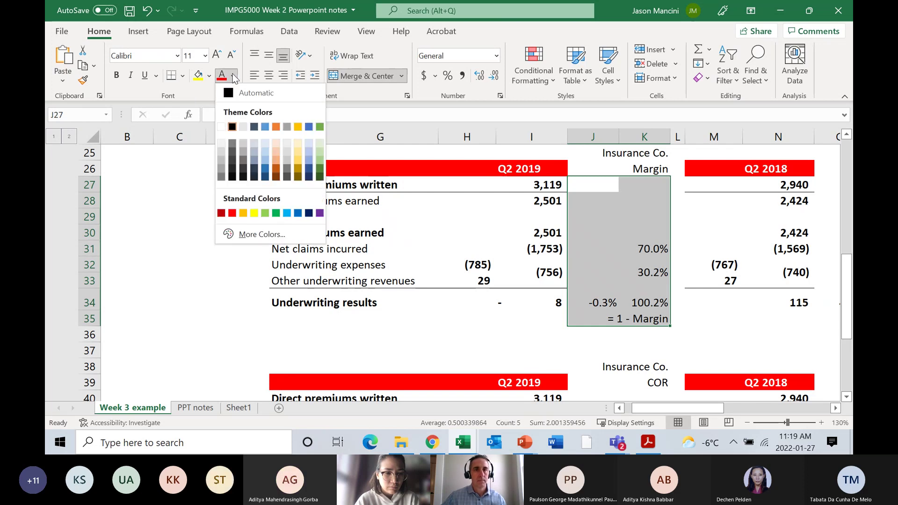
left_click(581, 235)
left_click(607, 248)
left_click(657, 248)
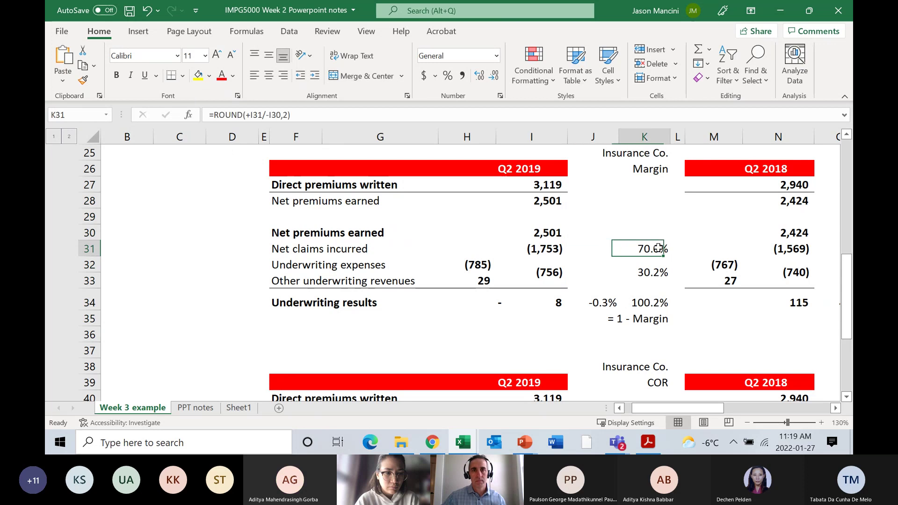
Step: Clear the ratio calculations and margin note in J31:K35 beside the Q2 2019 Insurance Co. Margin table
left_click_drag(591, 243, 627, 315)
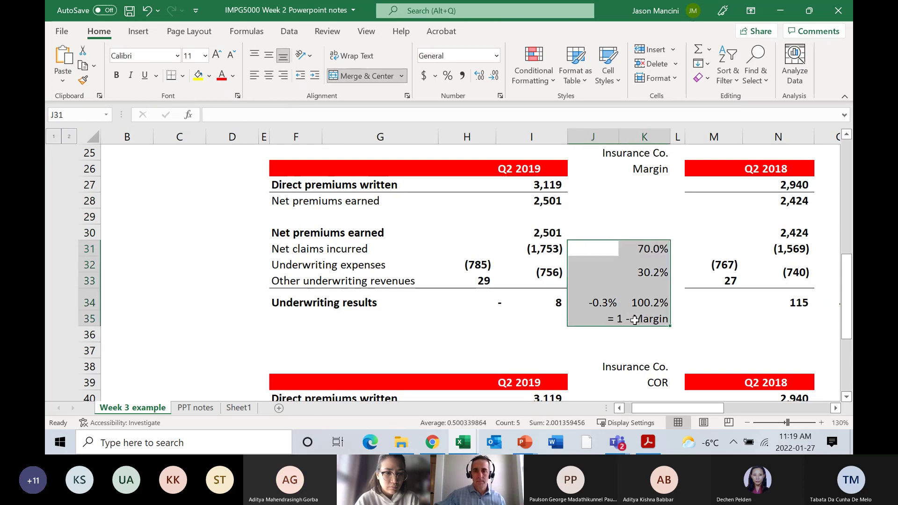
key("Delete")
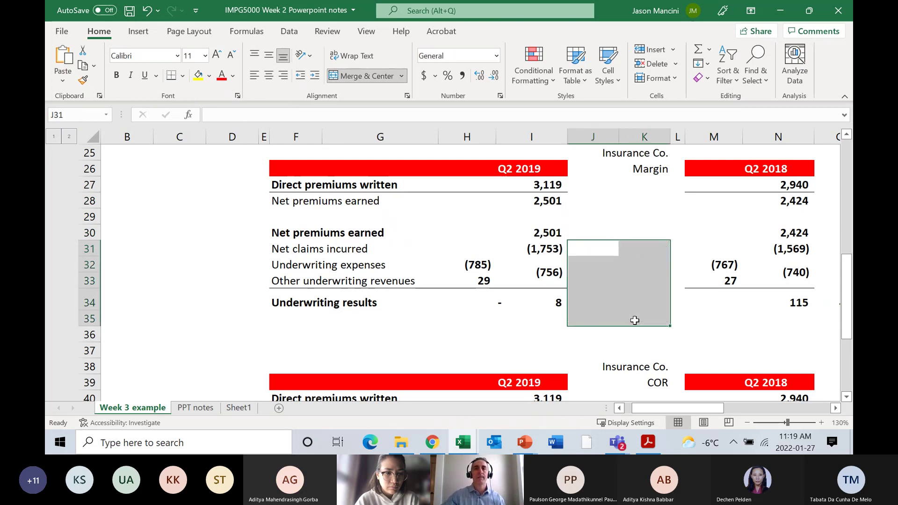
left_click(601, 212)
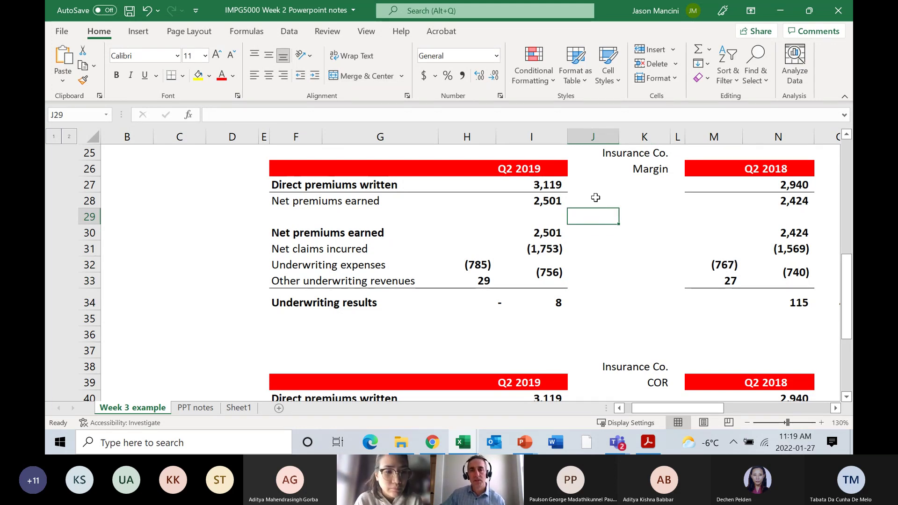
Step: Examine the Q2 2019 direct premiums written and net premiums earned in cells I27, I28 and I30
left_click(553, 184)
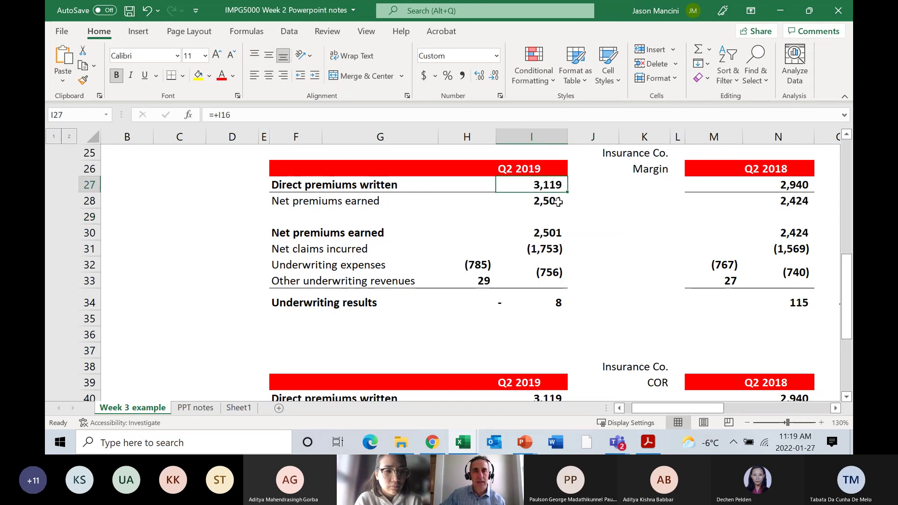
left_click(554, 201)
left_click(558, 184)
left_click(557, 202)
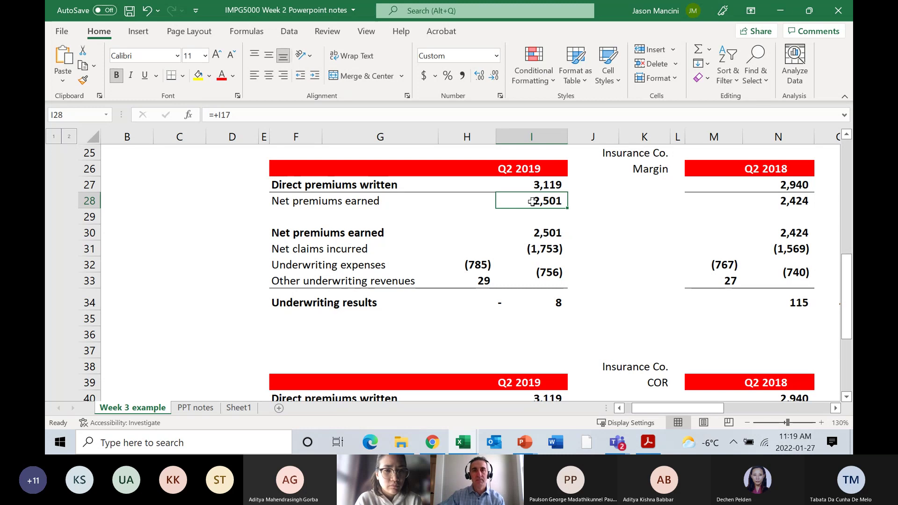
left_click(377, 205)
left_click(302, 202)
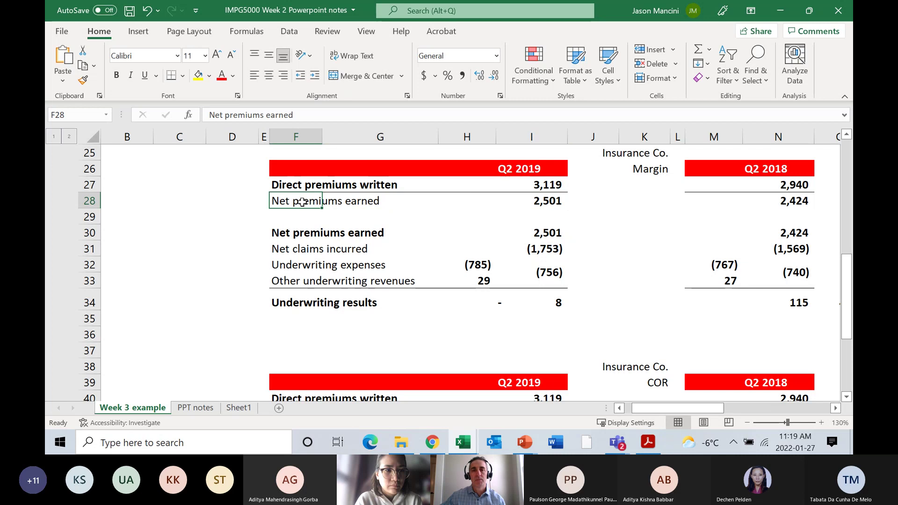
left_click(556, 202)
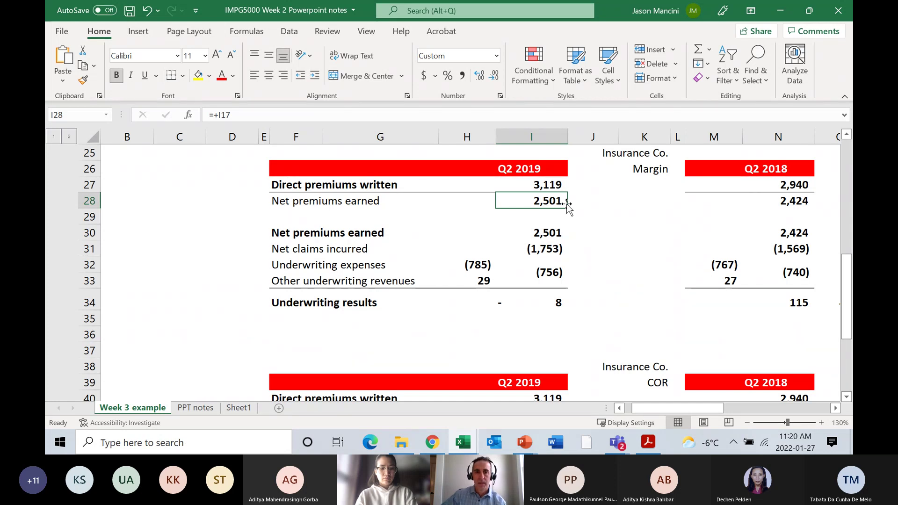
left_click(547, 232)
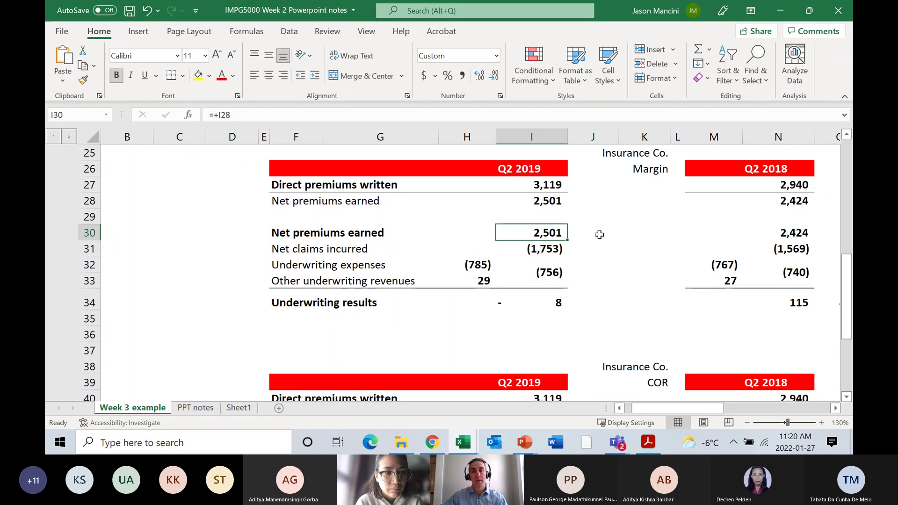
left_click(582, 231)
key("Left")
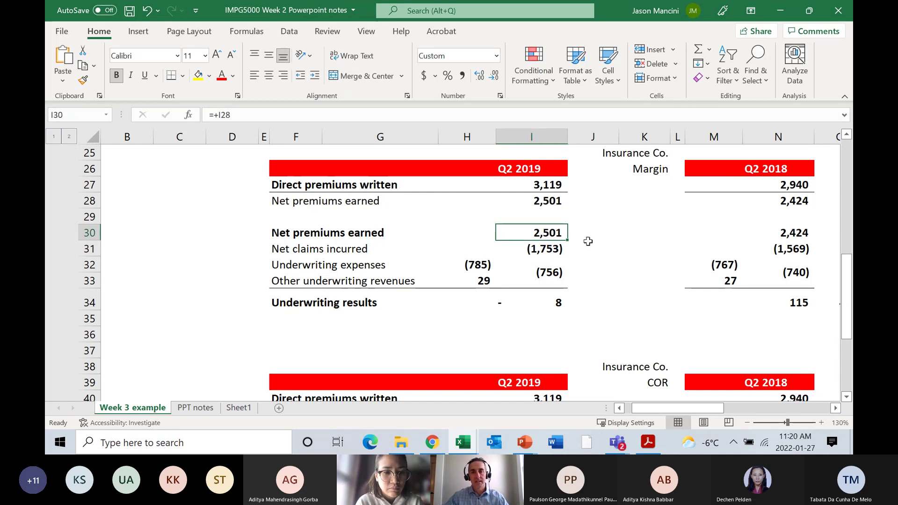
Step: Examine the Q2 2019 net claims incurred in I31 against the net premiums earned in I30
left_click(537, 249)
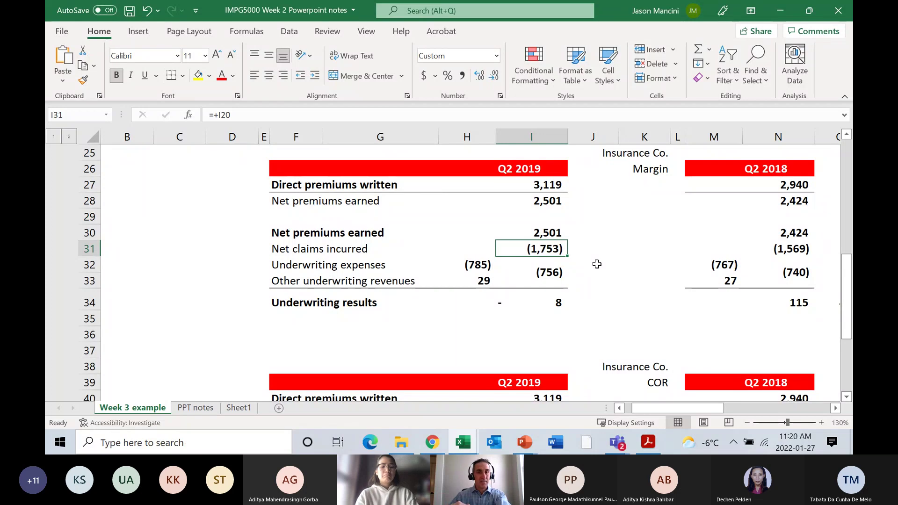
left_click(548, 230)
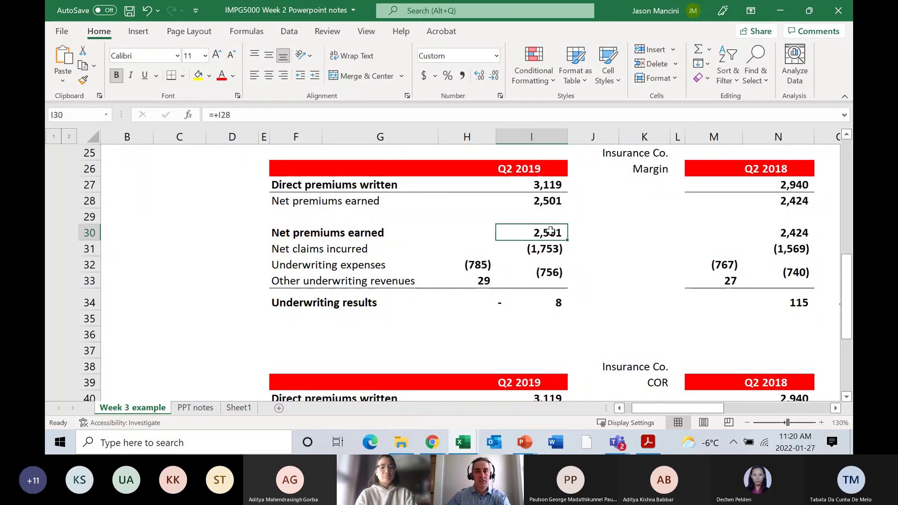
left_click(556, 248)
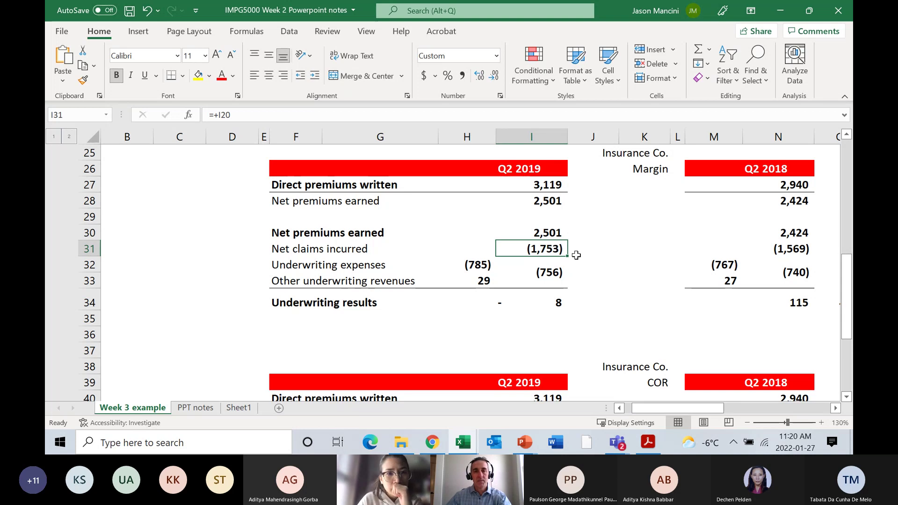
left_click(286, 251)
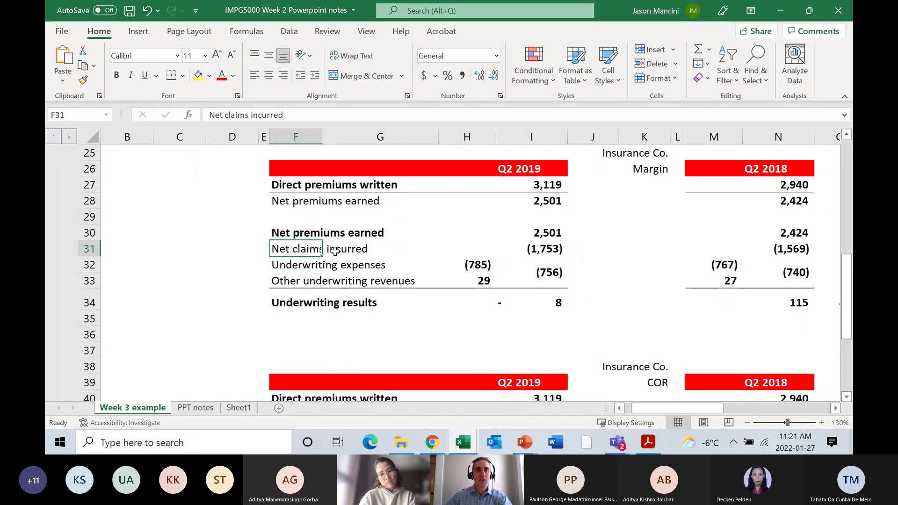
left_click_drag(333, 253, 341, 253)
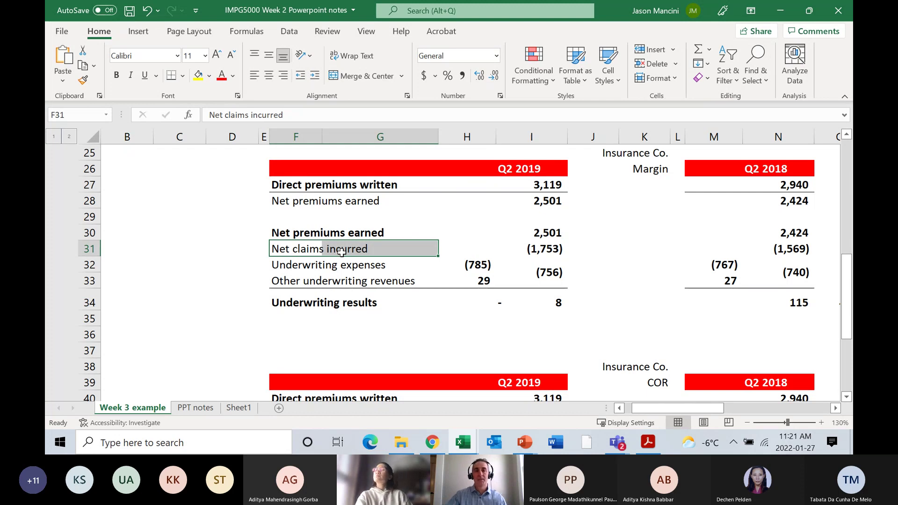
left_click(531, 250)
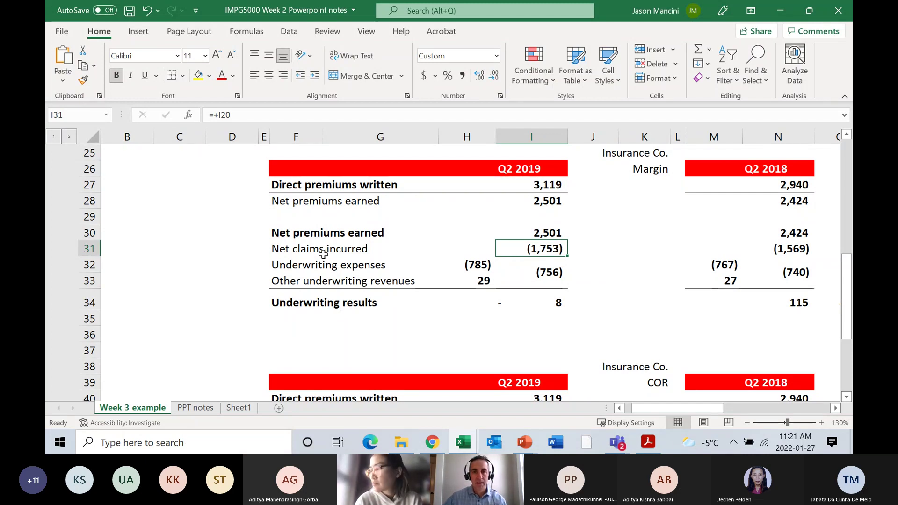
left_click(584, 245)
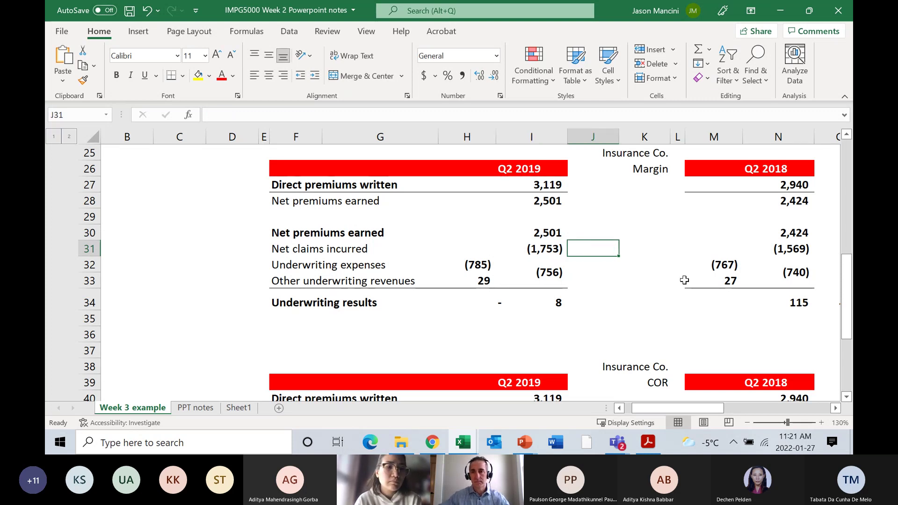
Step: Widen column J and enter the label "Loss Ratio" in J31 beside the net claims incurred
left_click_drag(619, 136, 645, 137)
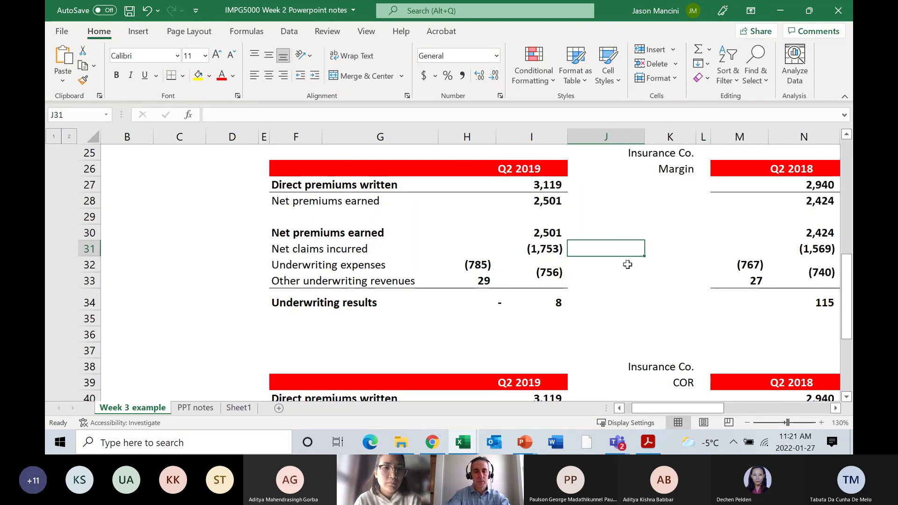
type("Loss Ratio")
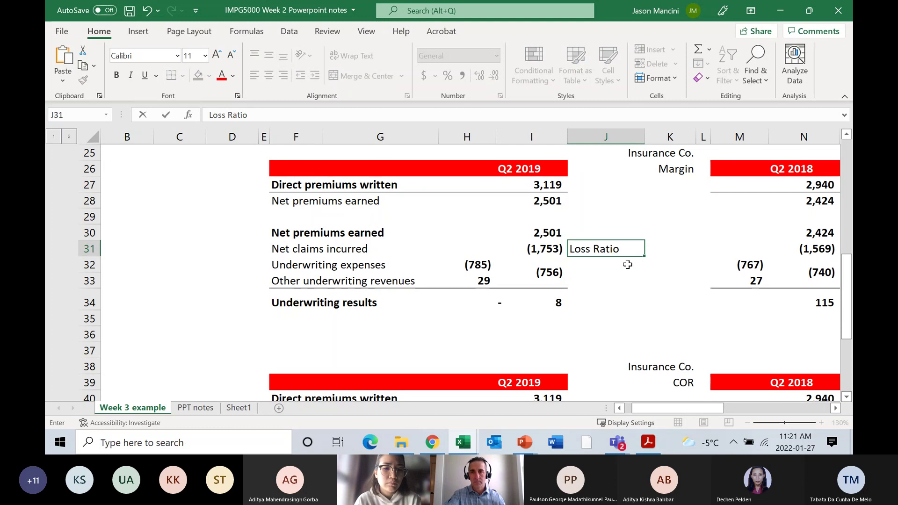
key("Tab")
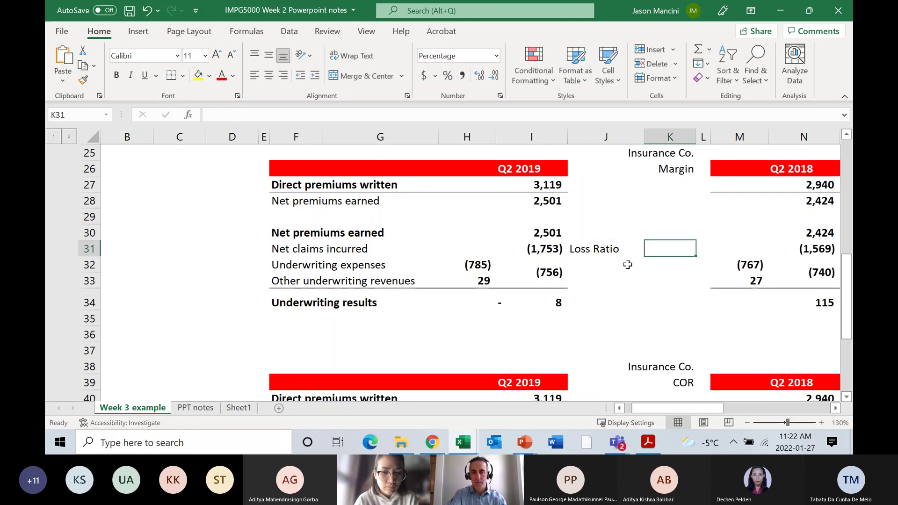
Step: Calculate the loss ratio in K31 with the formula =-I31/I30, net claims incurred over net premiums earned
type("=-")
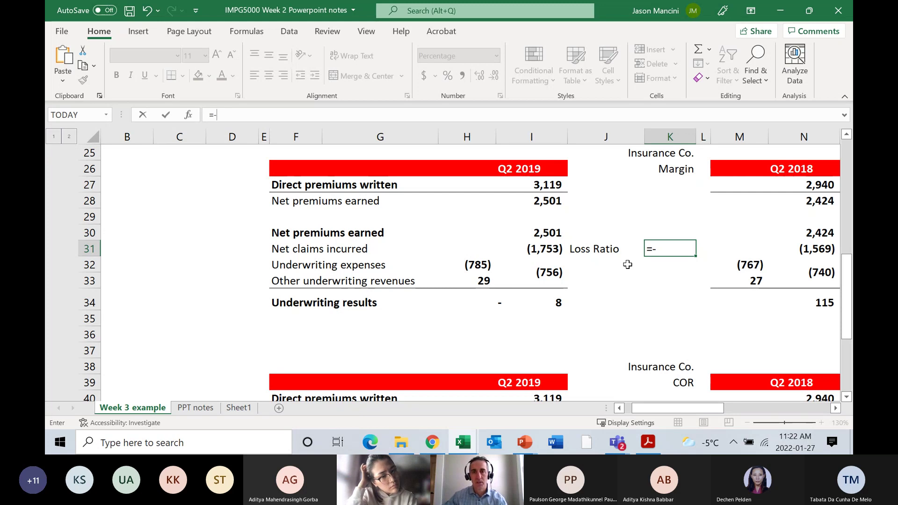
left_click(542, 249)
type("/")
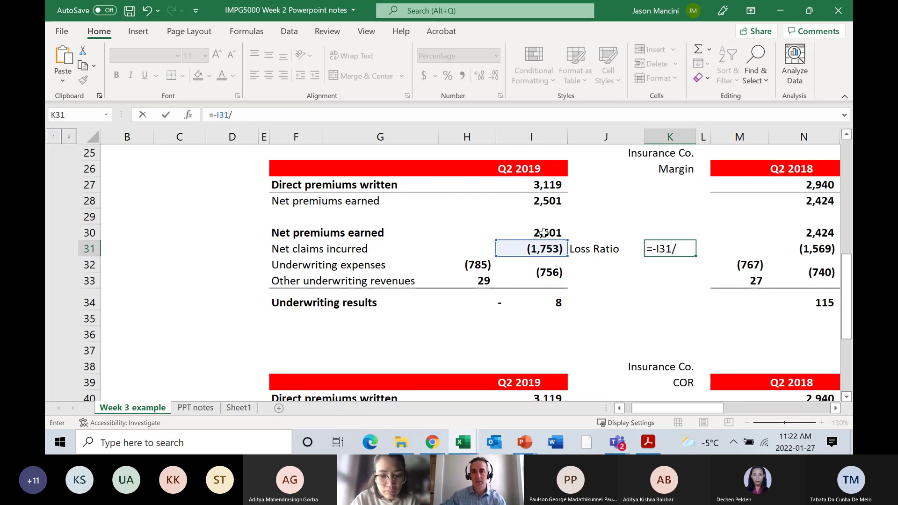
left_click(543, 233)
key("Return")
key("Up")
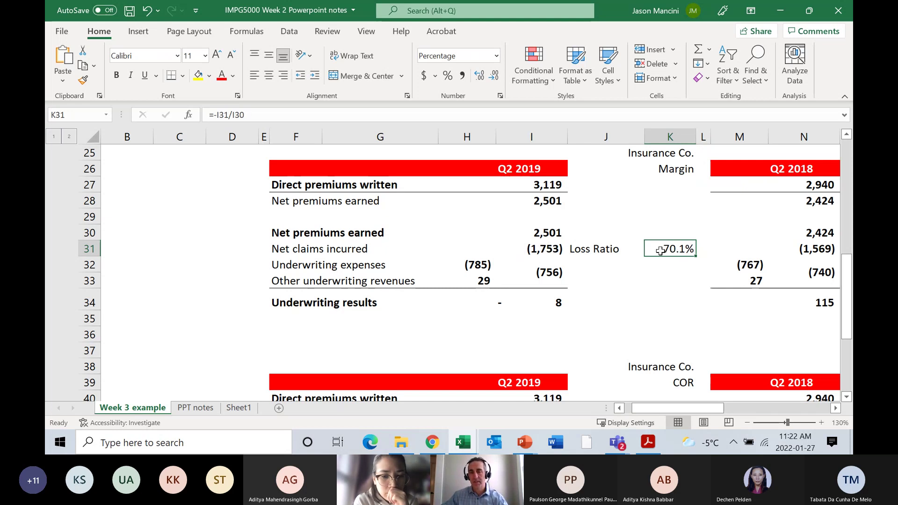
left_click(629, 245)
left_click(667, 249)
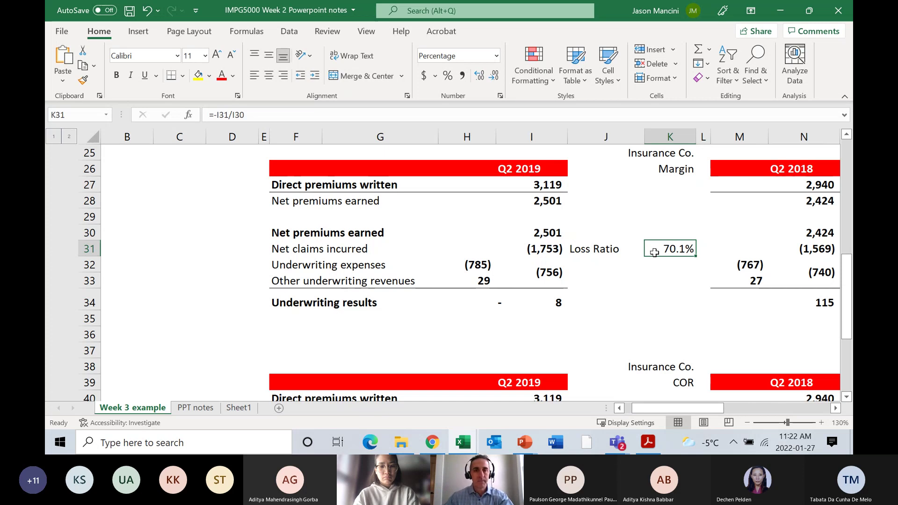
Step: Enter the label "Expense Ratio" in J32 under the Loss Ratio label
left_click(600, 268)
key("Down")
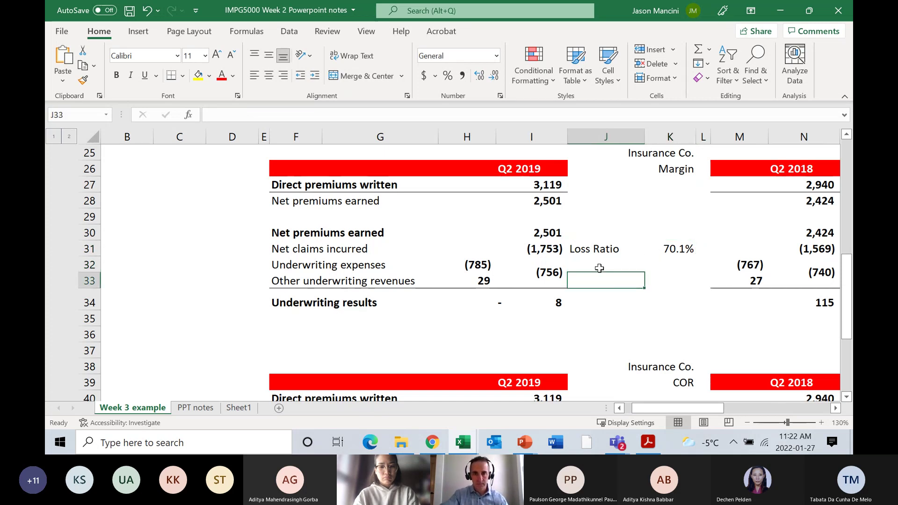
left_click(600, 268)
type("E")
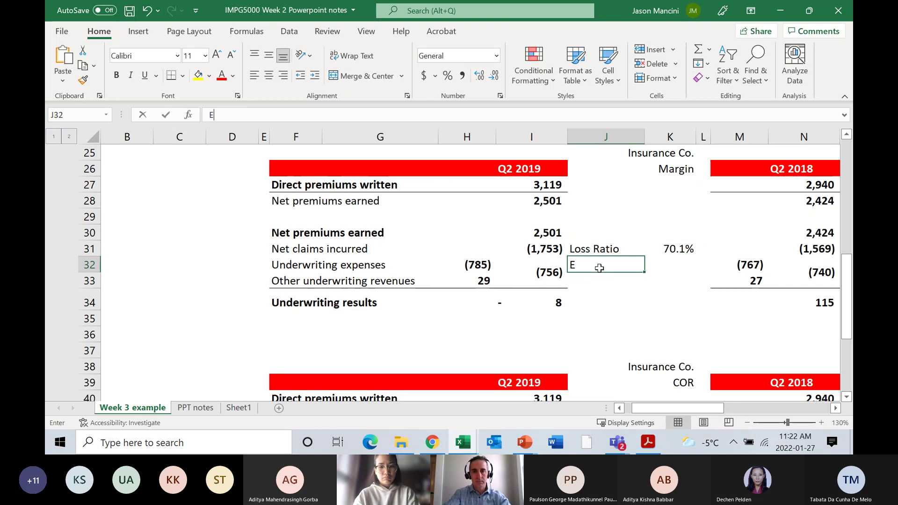
type("xpense Ratio")
key("Return")
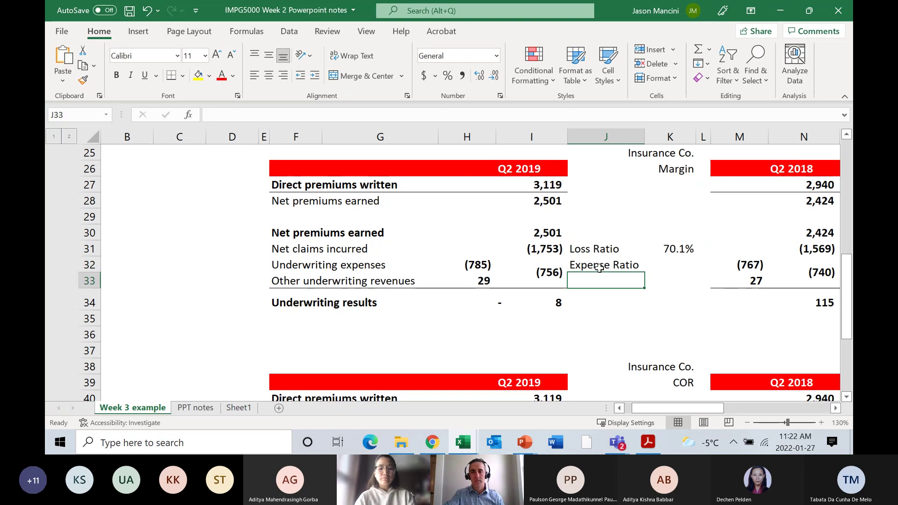
Step: Try centring the Expense Ratio label in J32 and set it back to left alignment
left_click(600, 268)
left_click(268, 55)
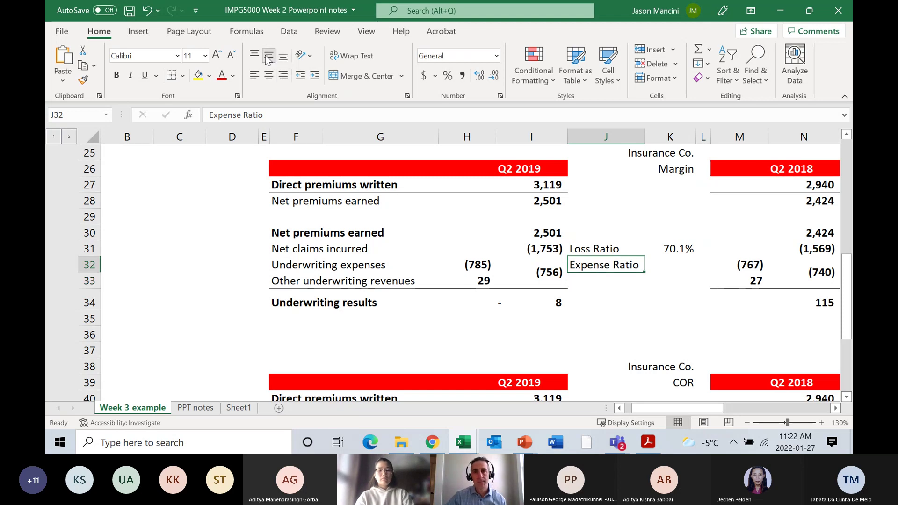
left_click(269, 75)
left_click(268, 55)
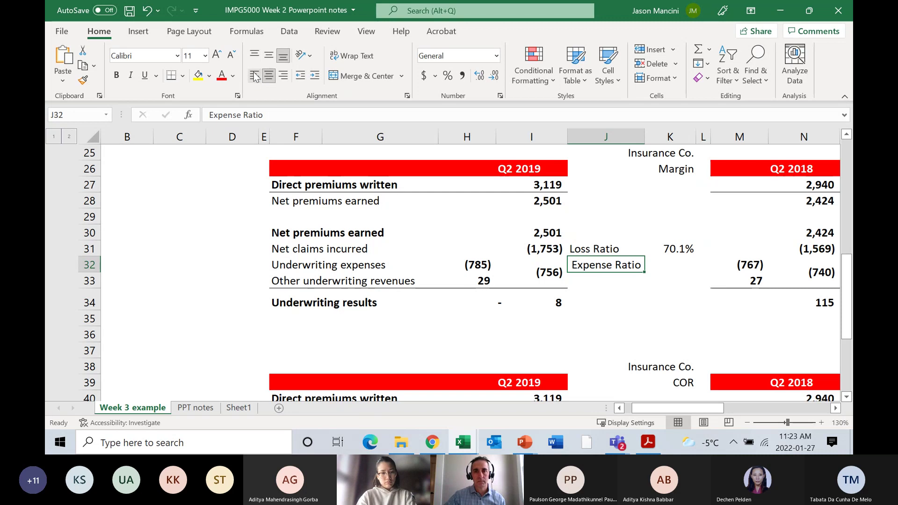
left_click(254, 75)
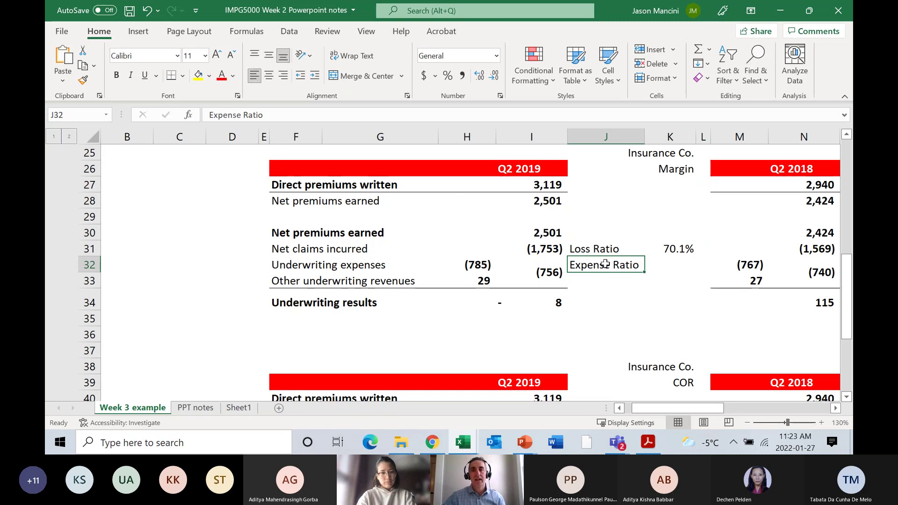
Step: Calculate the expense ratio in K32 with the formula =-I32/I30, combined underwriting expenses over net premiums earned
left_click(552, 275)
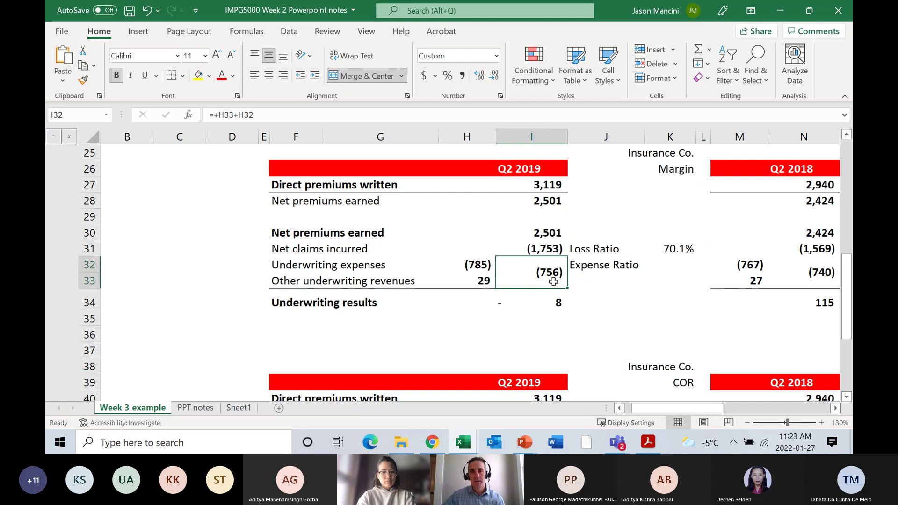
left_click(476, 282)
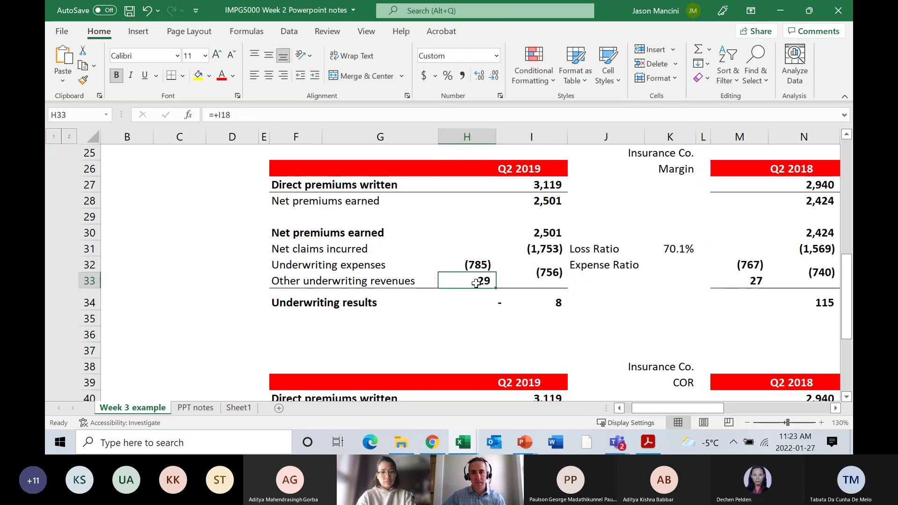
left_click(528, 271)
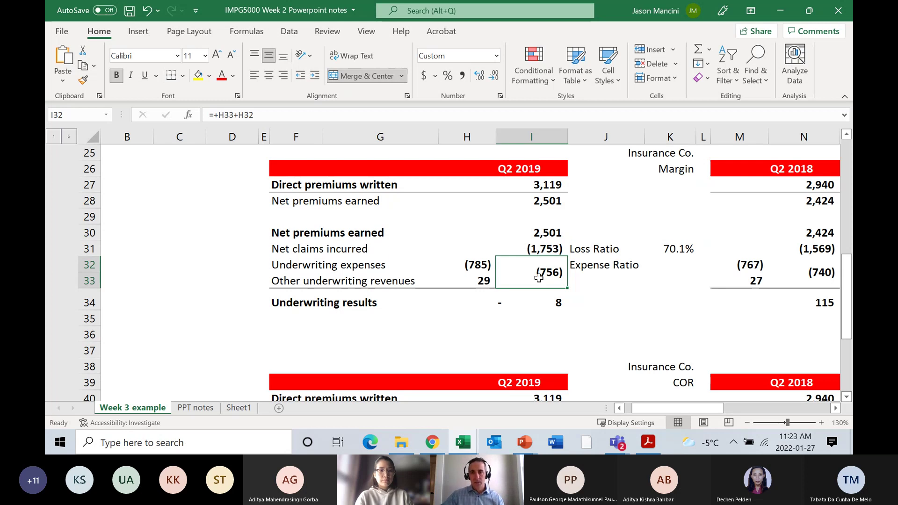
left_click(677, 248)
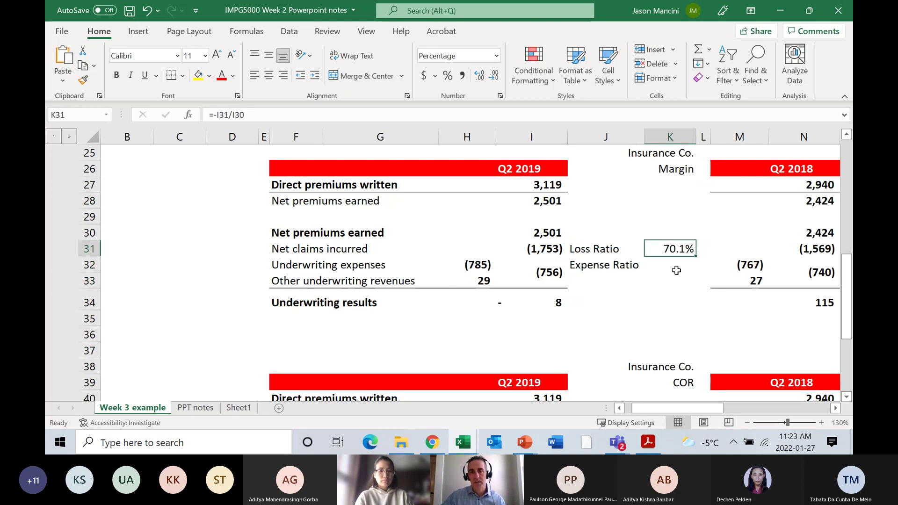
left_click(681, 276)
type("=-")
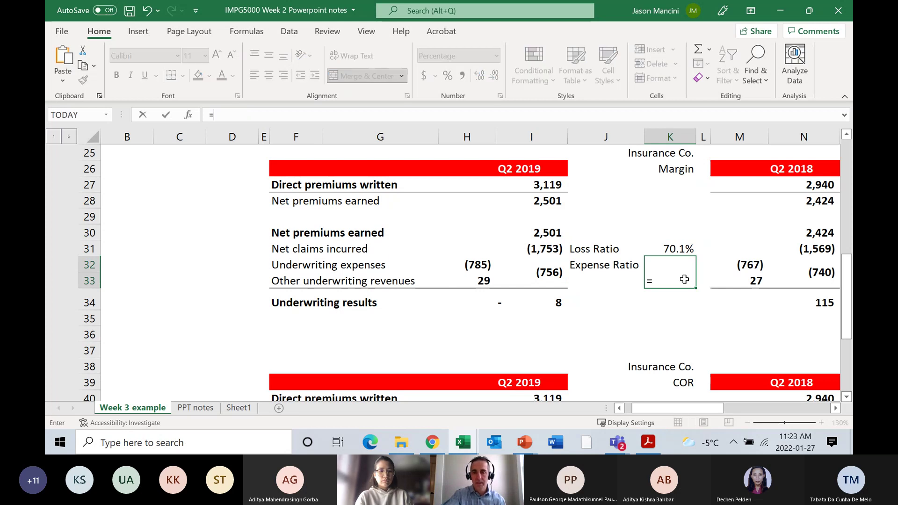
key("Left")
key("Left")
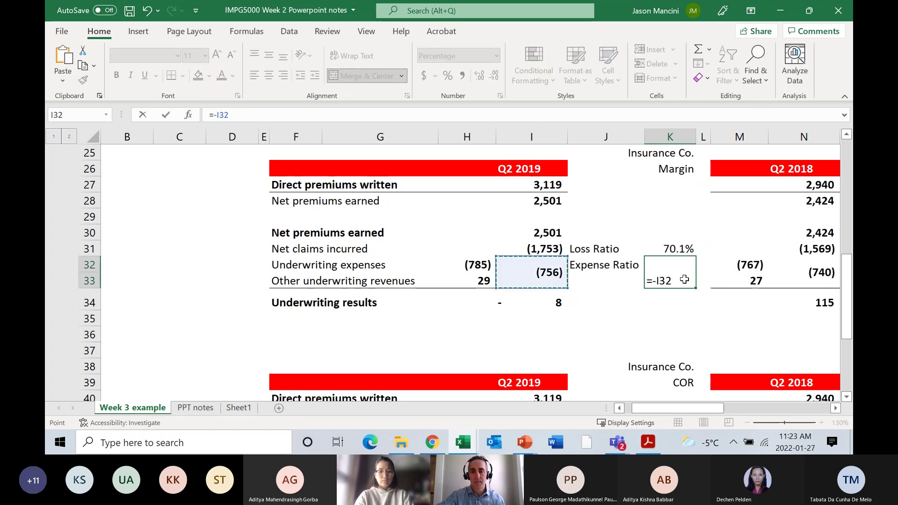
type("/")
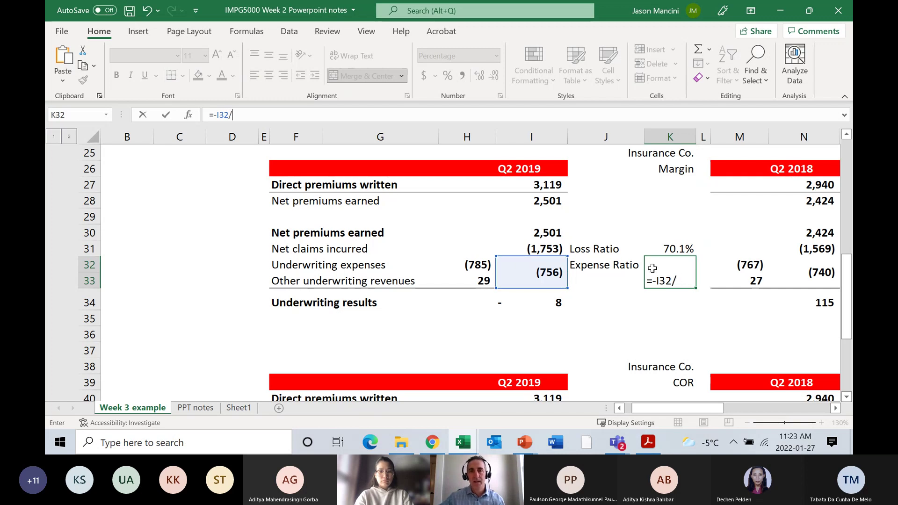
left_click(556, 230)
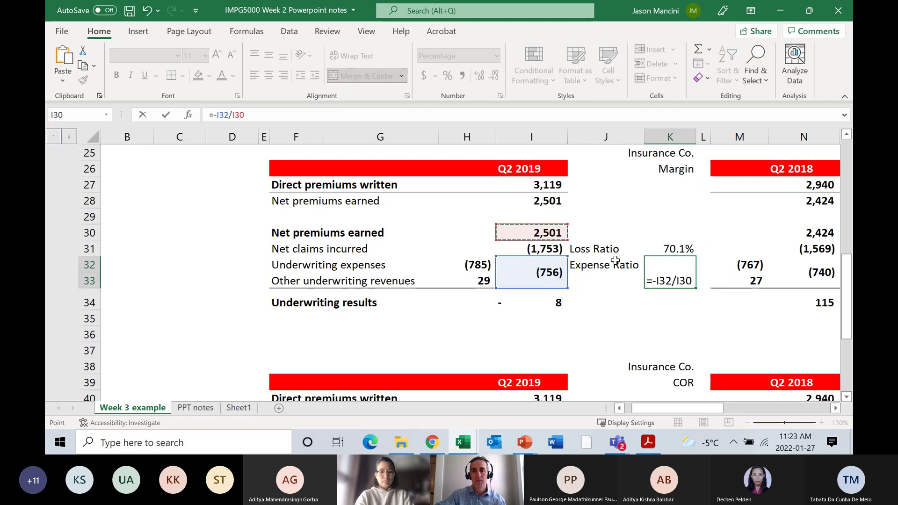
key("Return")
key("Up")
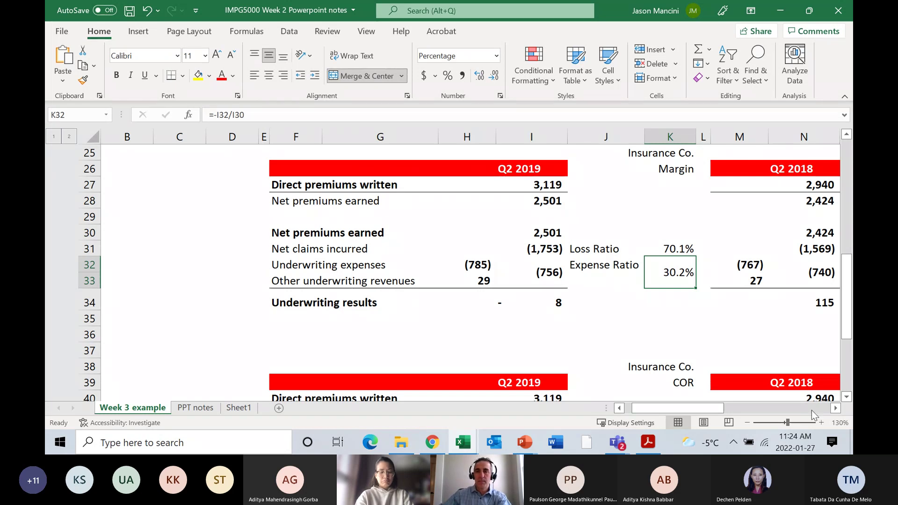
Step: Add the loss ratio and the expense ratio in K34 with the formula +K31+K32
left_click(661, 249)
left_click(664, 276)
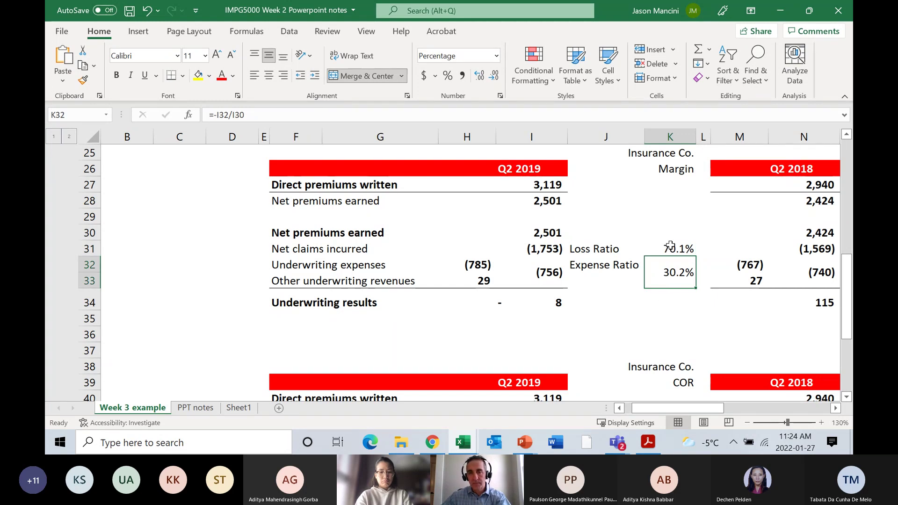
left_click(670, 301)
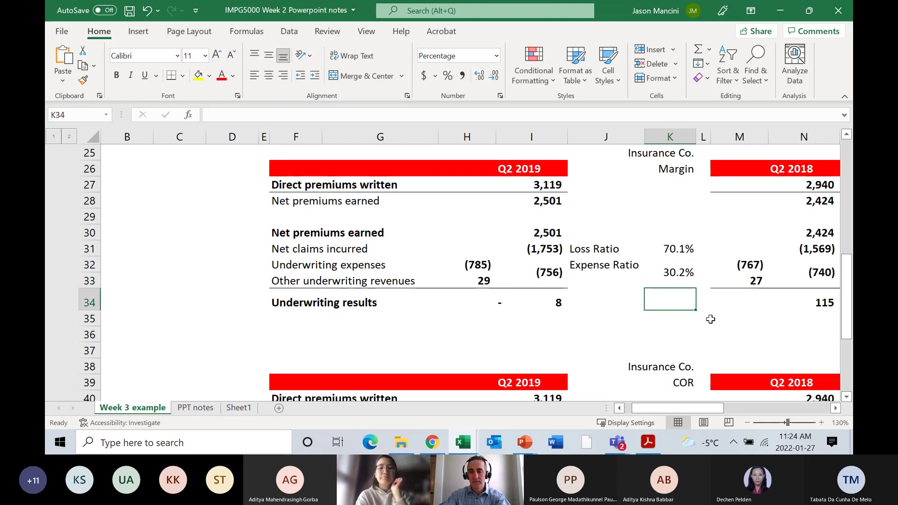
type("+")
key("Up")
key("Up")
key("Up")
key("Up")
key("Up")
key("Up")
key("Up")
key("Up")
key("Up")
key("Up")
key("Up")
key("Up")
key("Up")
key("Up")
key("Up")
key("Up")
scroll(710, 319, "up", 4)
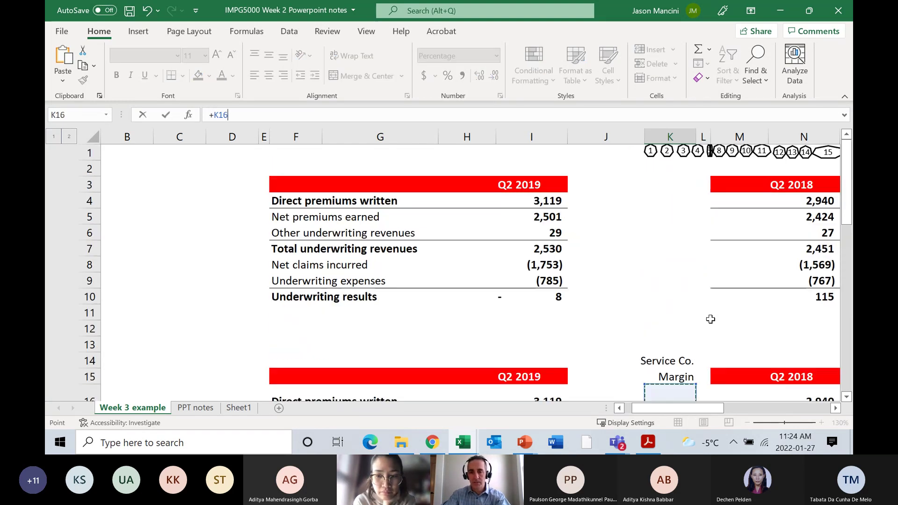
scroll(710, 319, "down", 1)
scroll(710, 319, "down", 6)
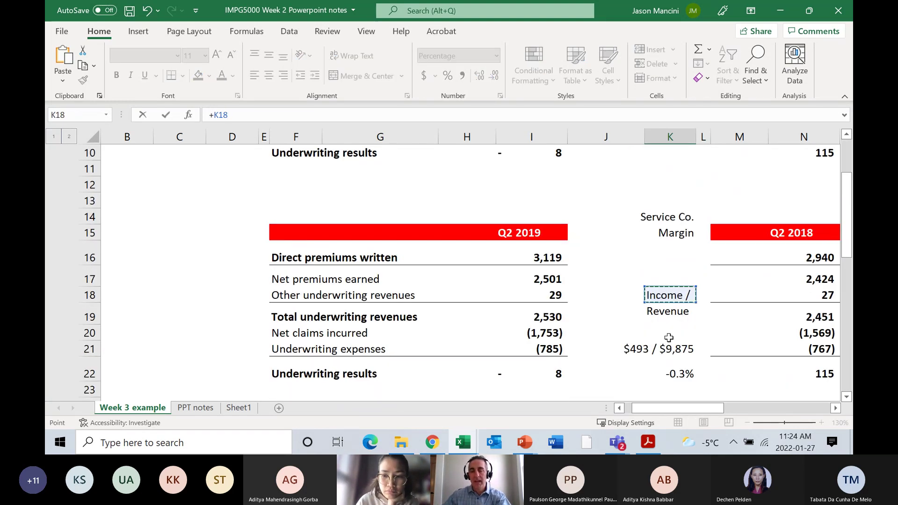
left_click(677, 312)
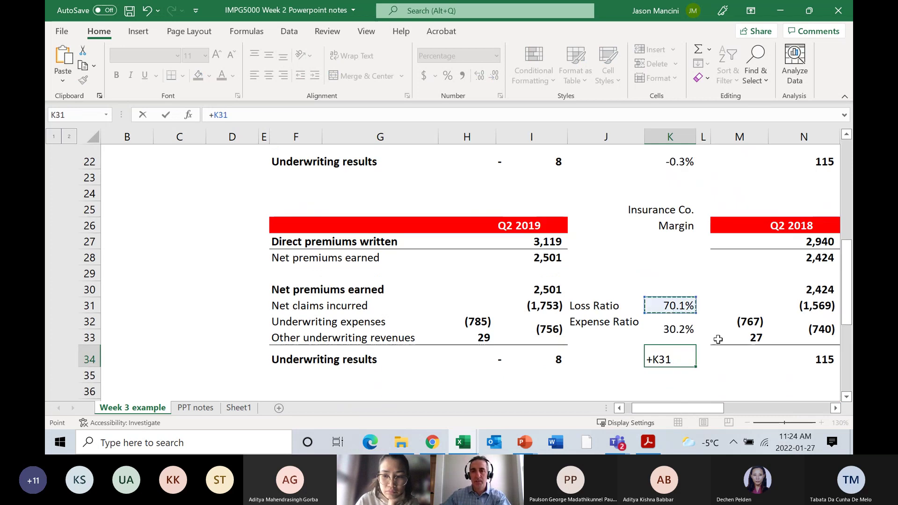
type("+")
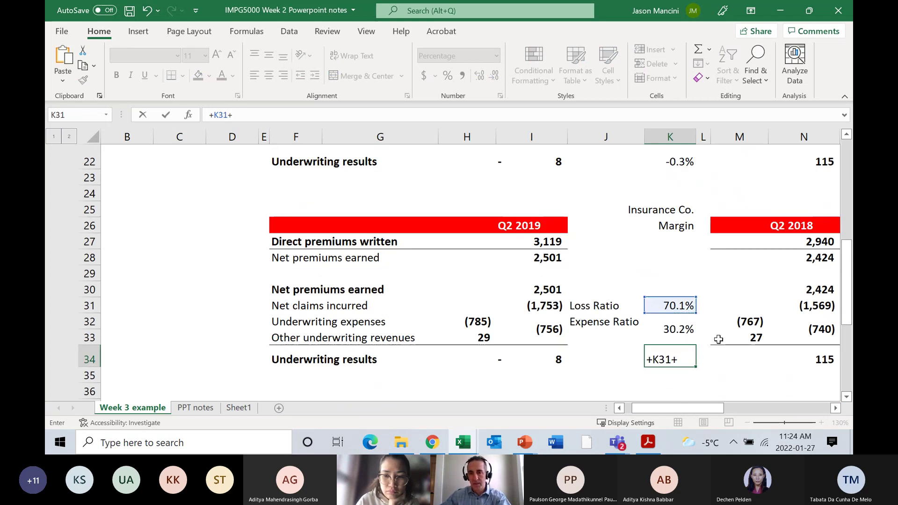
left_click(670, 328)
key("Return")
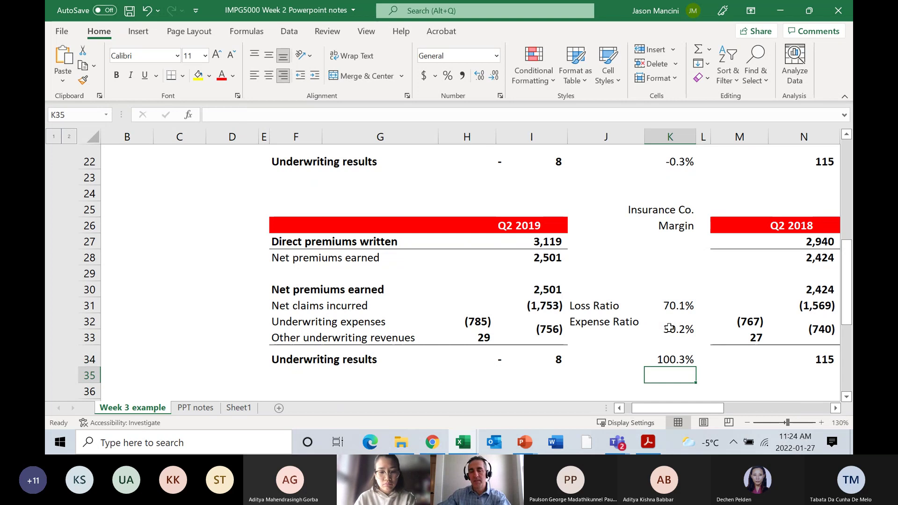
Step: Enter the label "Combined Operating Ratio" in J34 beside the summed ratio
key("Up")
key("Left")
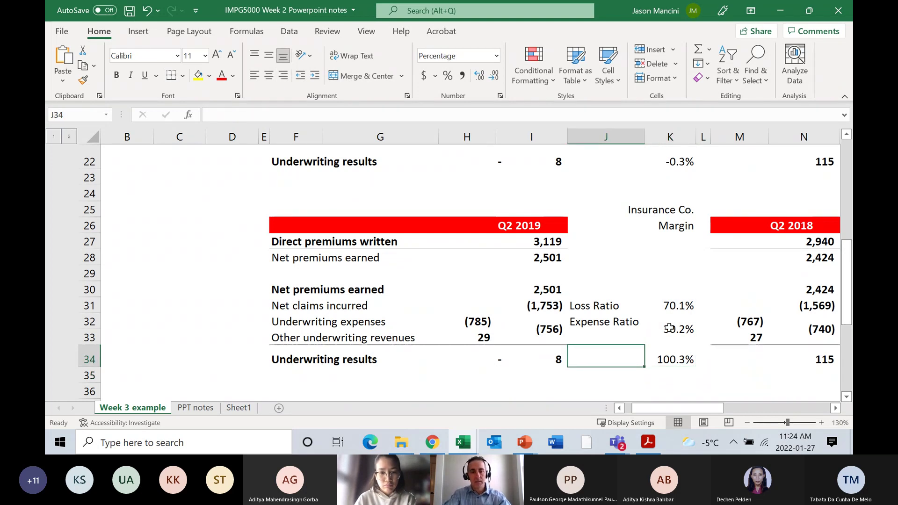
type("Combined")
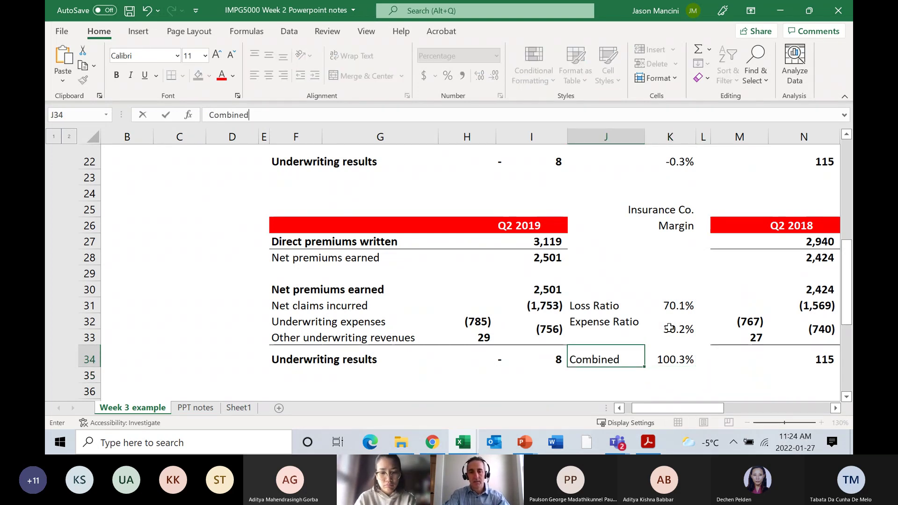
type(" Operatin")
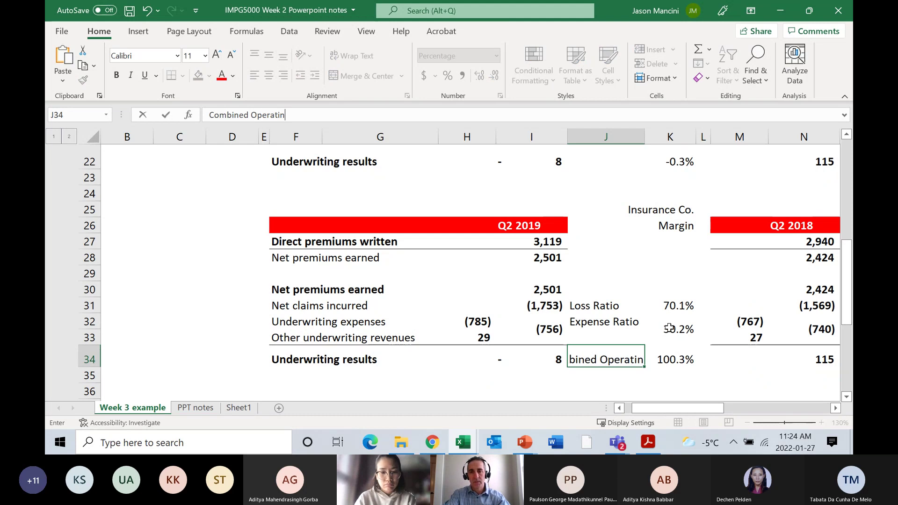
type("g Rat")
key("Return")
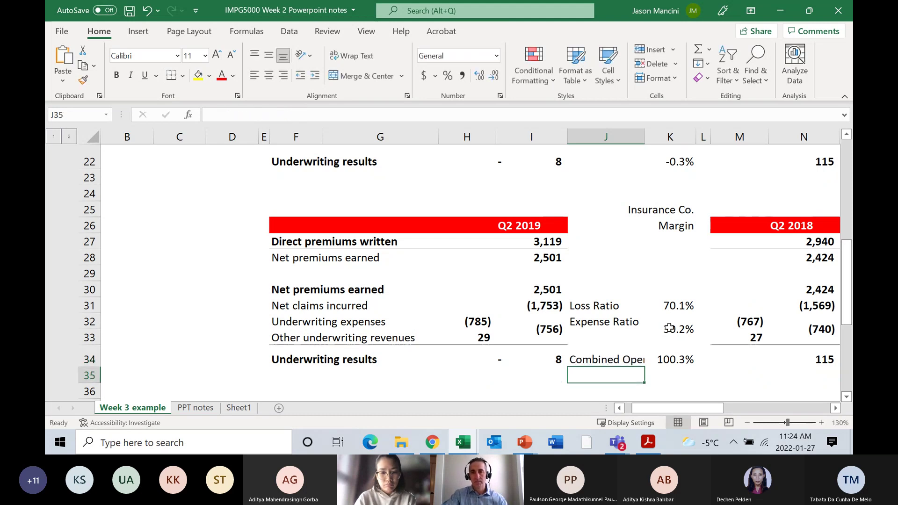
Step: Wrap the text of the label in J34 and fit the height of row 34 to it
key("Up")
left_click(352, 56)
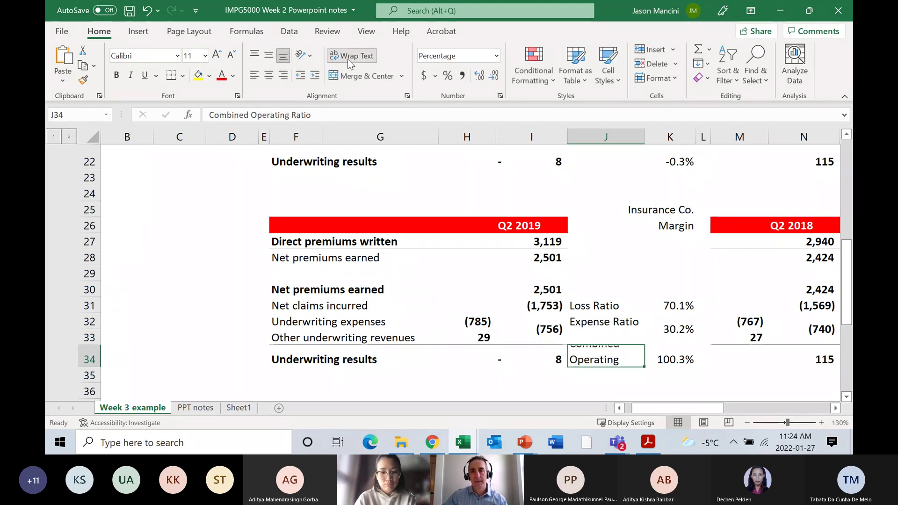
double_click(97, 366)
scroll(553, 375, "down", 1)
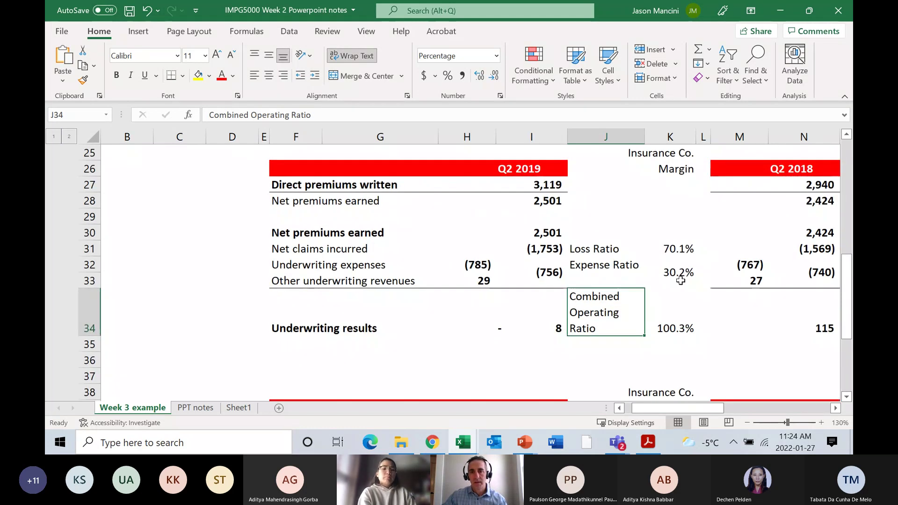
Step: Review the loss, expense and combined ratio formulas in K31, K32 and K34 against the combined expenses in I32
left_click(677, 251)
left_click(679, 271)
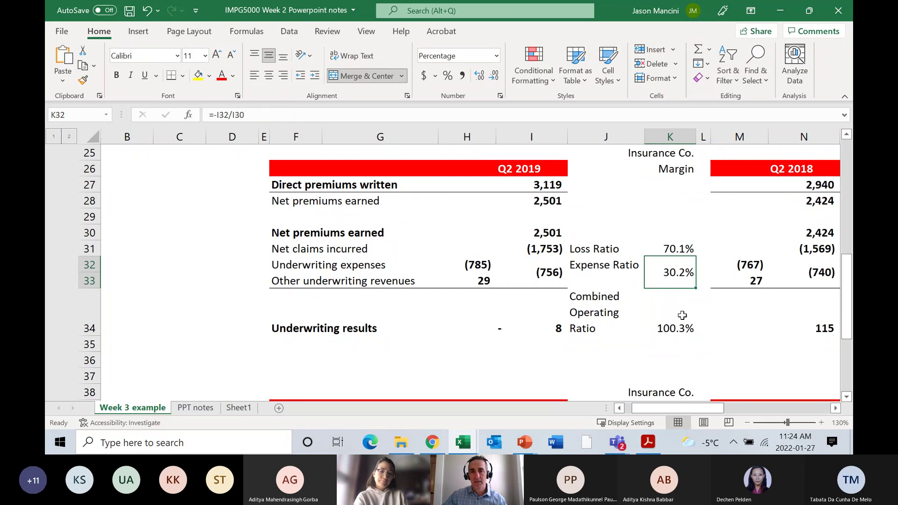
left_click(675, 323)
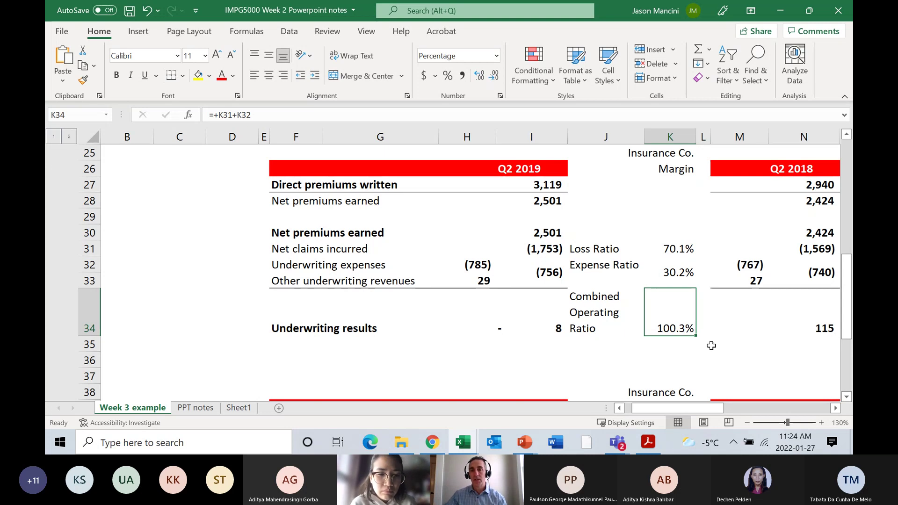
left_click(524, 270)
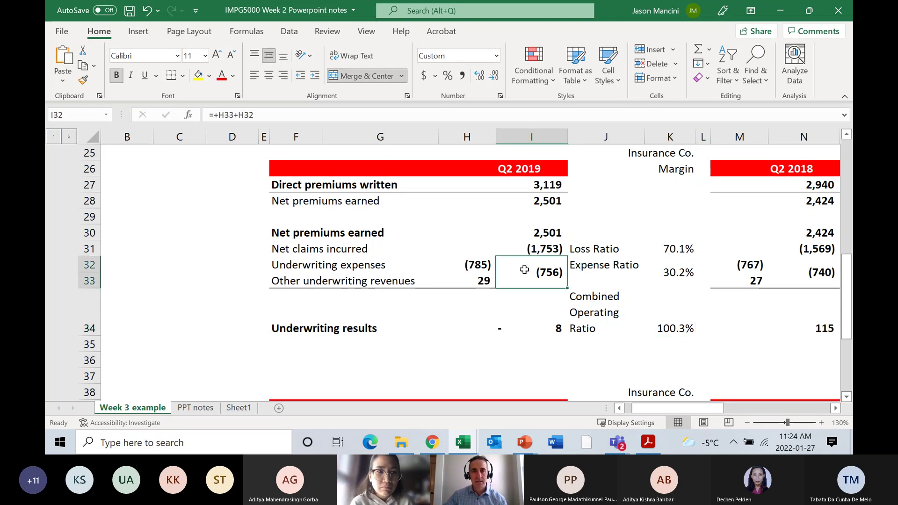
Step: Copy the number formatting of net claims incurred in I31 onto the underwriting result in I34
left_click(540, 331)
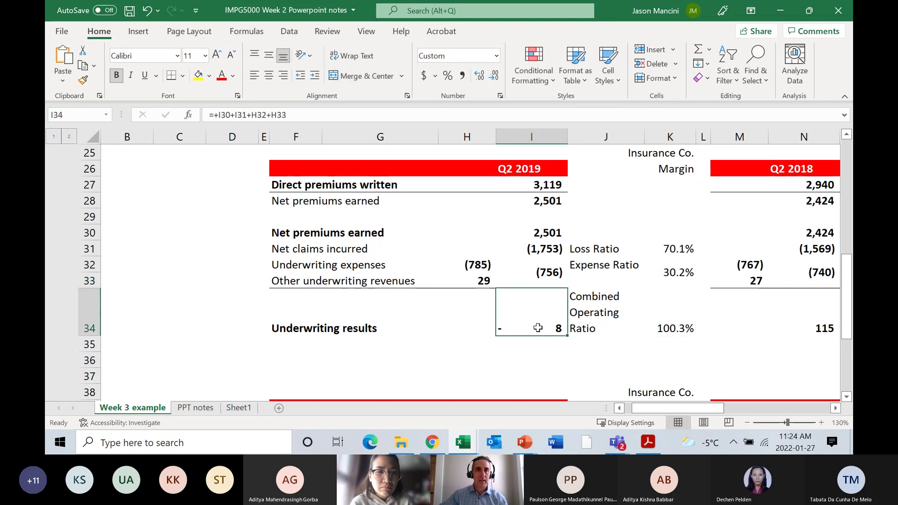
left_click(552, 270)
left_click(542, 249)
left_click(81, 85)
left_click(526, 333)
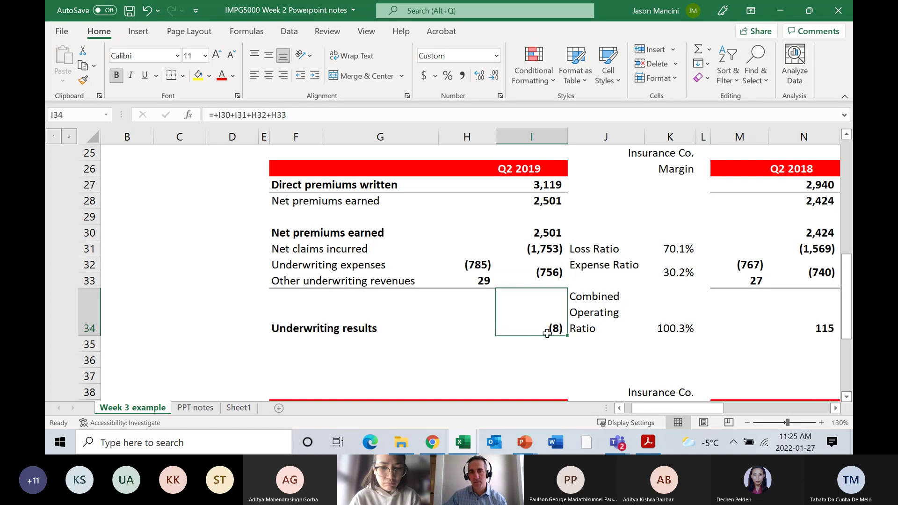
left_click(482, 323)
left_click(543, 322)
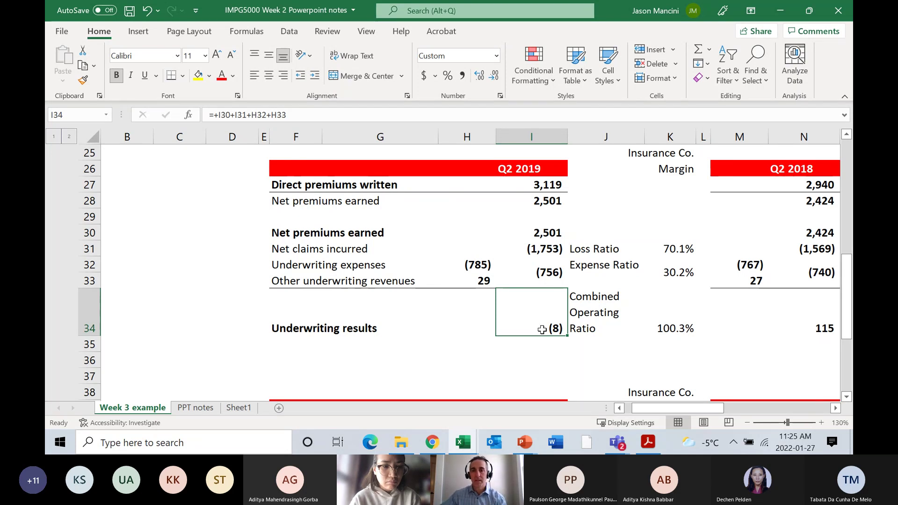
Step: Try a lower-claims scenario by changing the Q2 2019 net claims incurred in I31 to =+I20+500
left_click(654, 329)
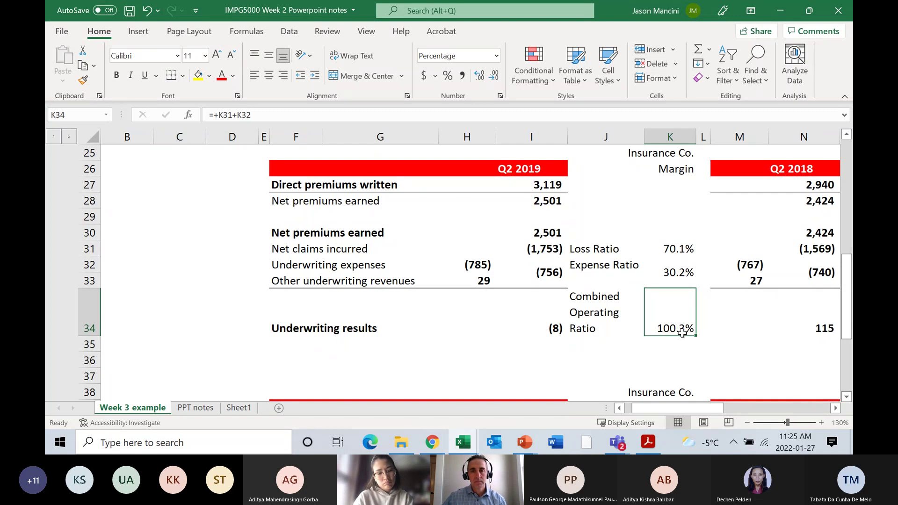
left_click(524, 241)
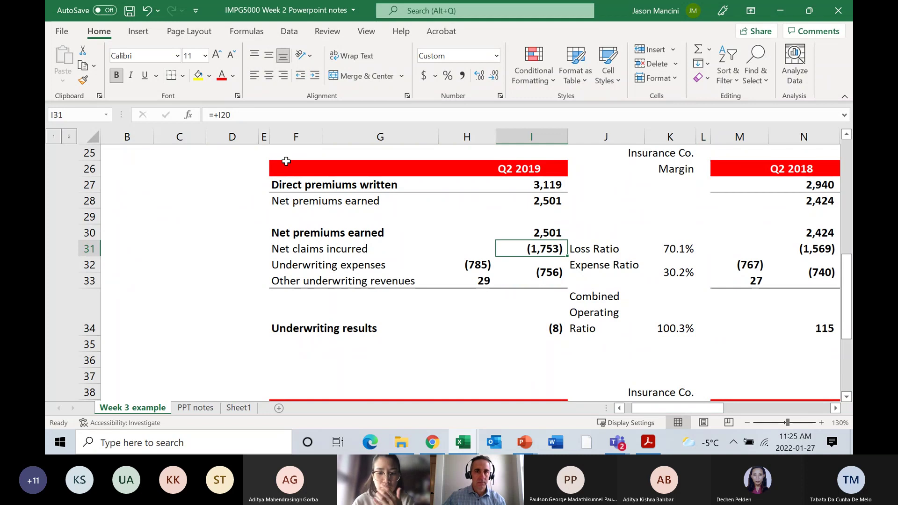
type("=+I20+500")
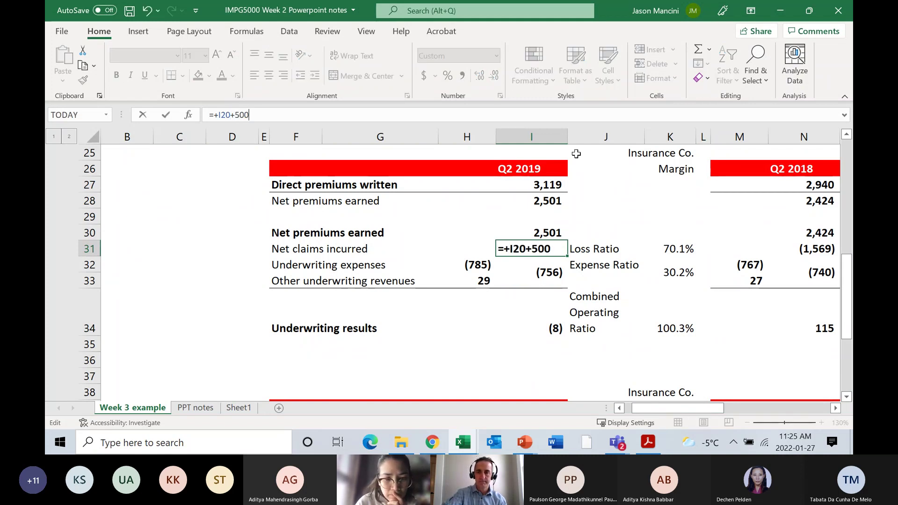
key("Return")
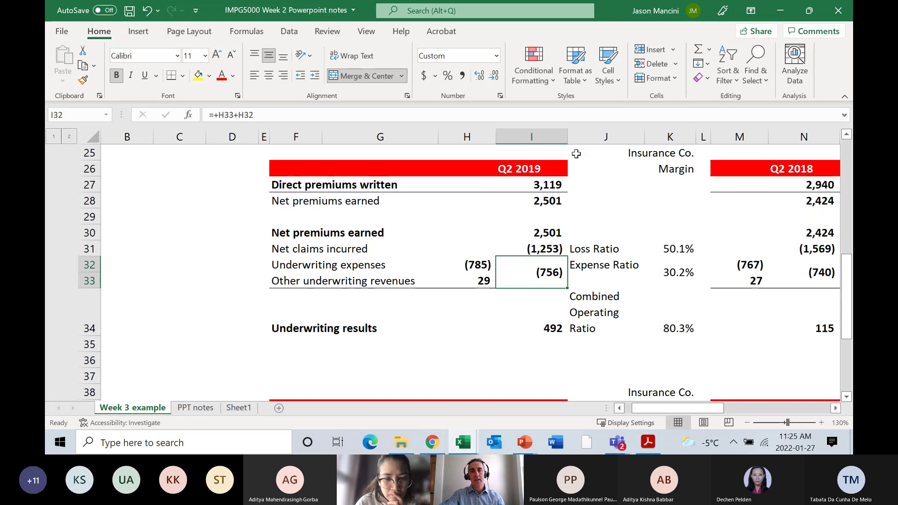
Step: Examine how the adjusted claims affect the loss ratio, the combined operating ratio and the underwriting result
key("Up")
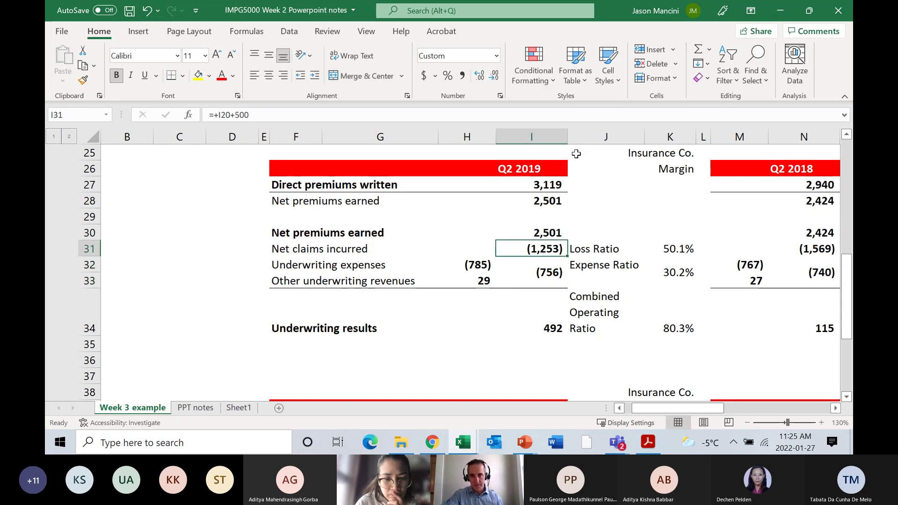
key("Right")
key("Right")
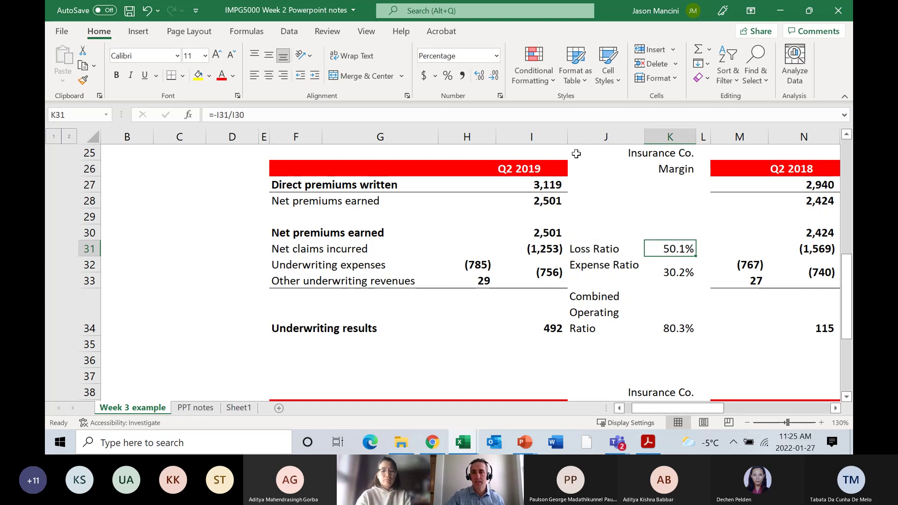
left_click(670, 330)
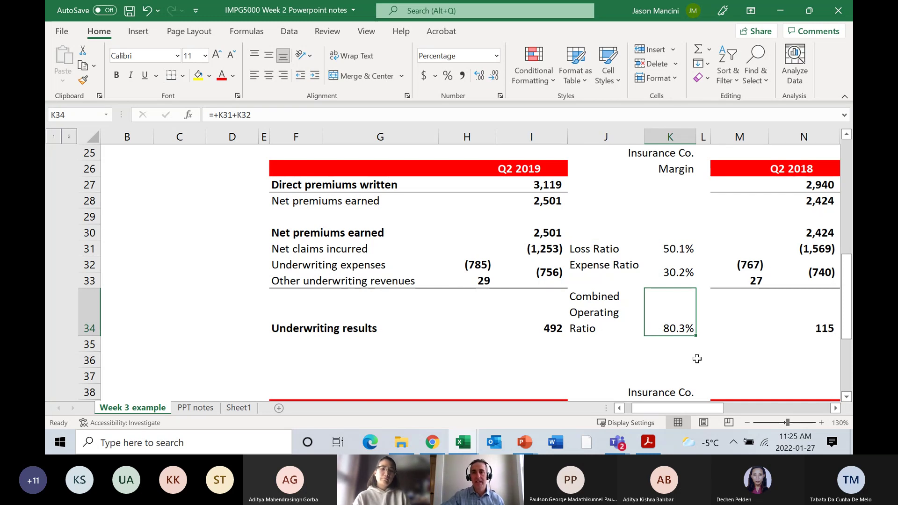
left_click(541, 332)
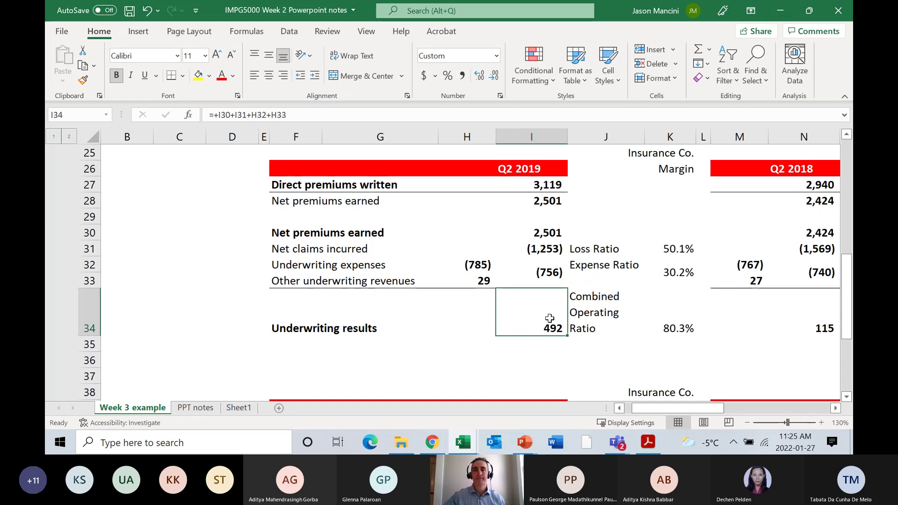
Step: Remove the +500 adjustment from net claims incurred in I31 to restore the formula =+I20
left_click(538, 267)
left_click(538, 249)
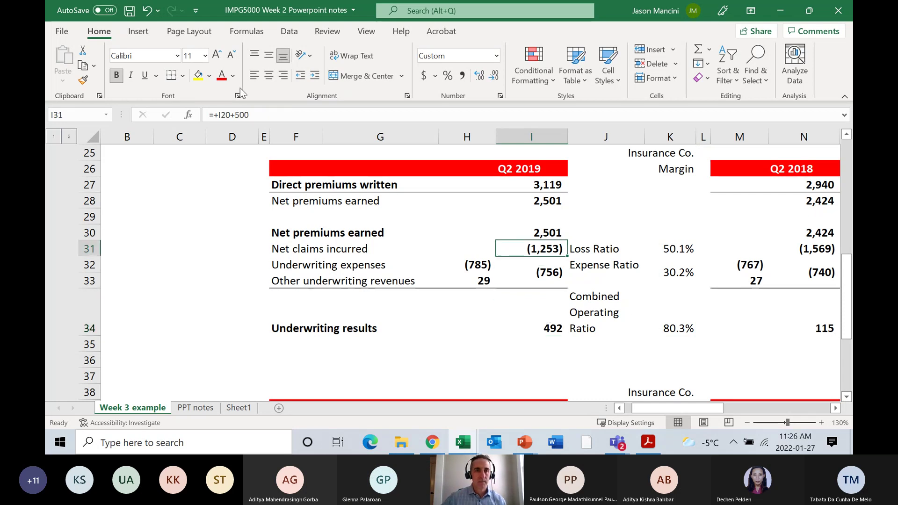
left_click_drag(235, 115, 293, 118)
key("BackSpace")
key("Return")
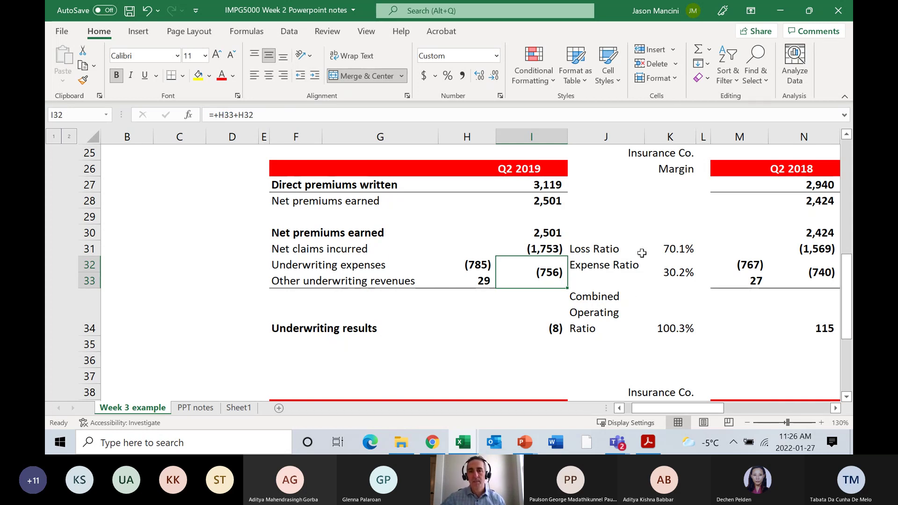
Step: Review the combined operating ratio in K34 and the Q2 2019 direct premiums written and net premiums earned in rows 27 and 28
left_click(667, 328)
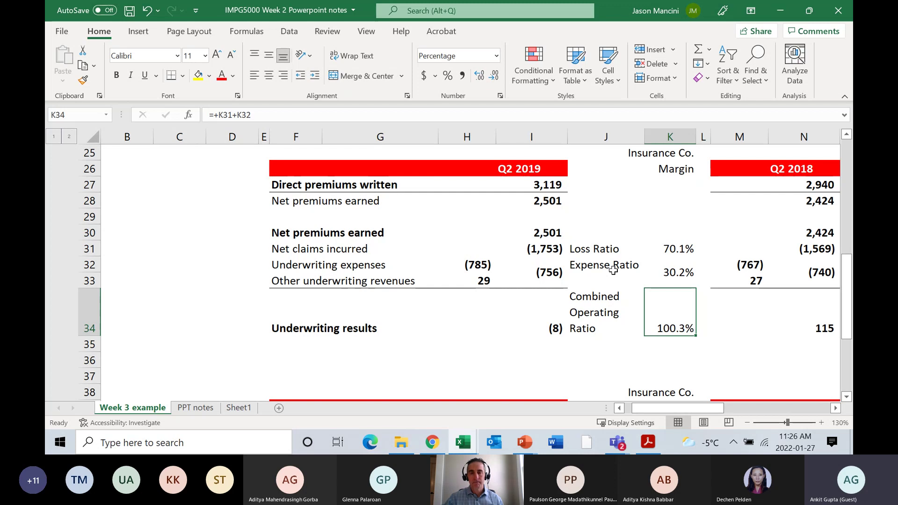
left_click(560, 200)
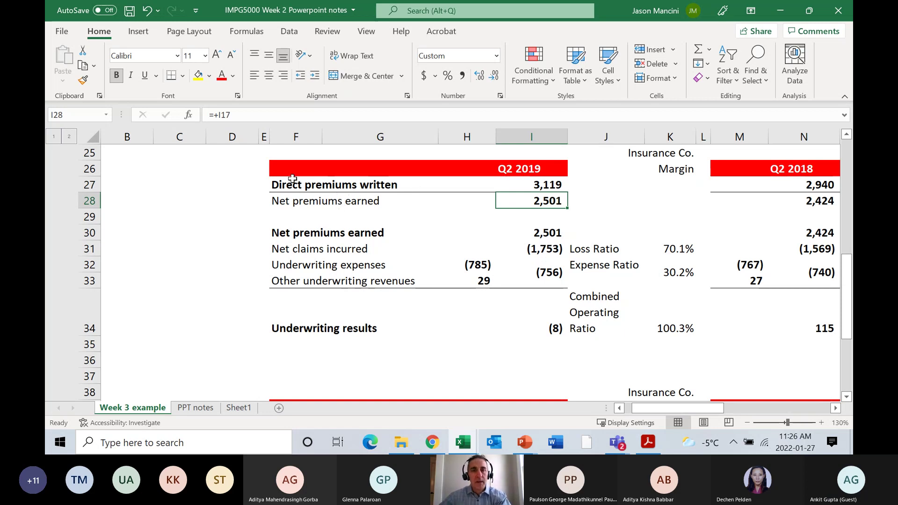
left_click(292, 180)
left_click(282, 202)
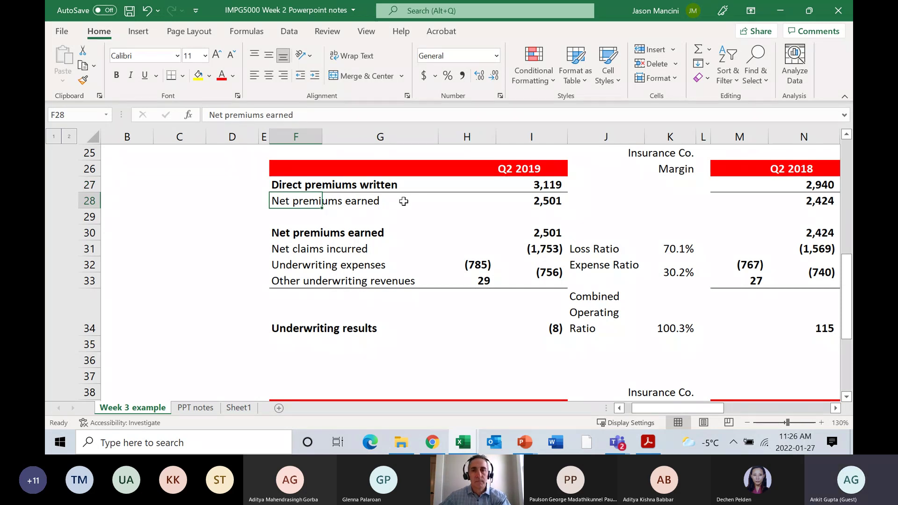
left_click(552, 201)
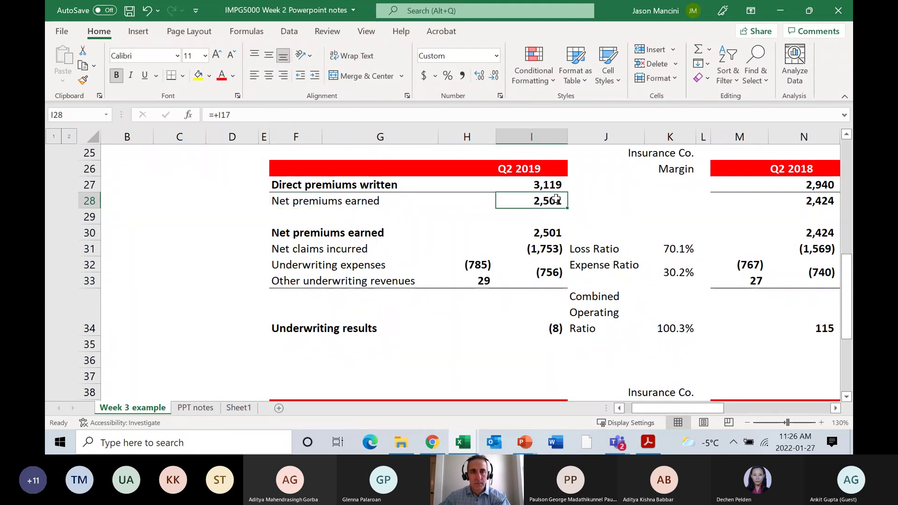